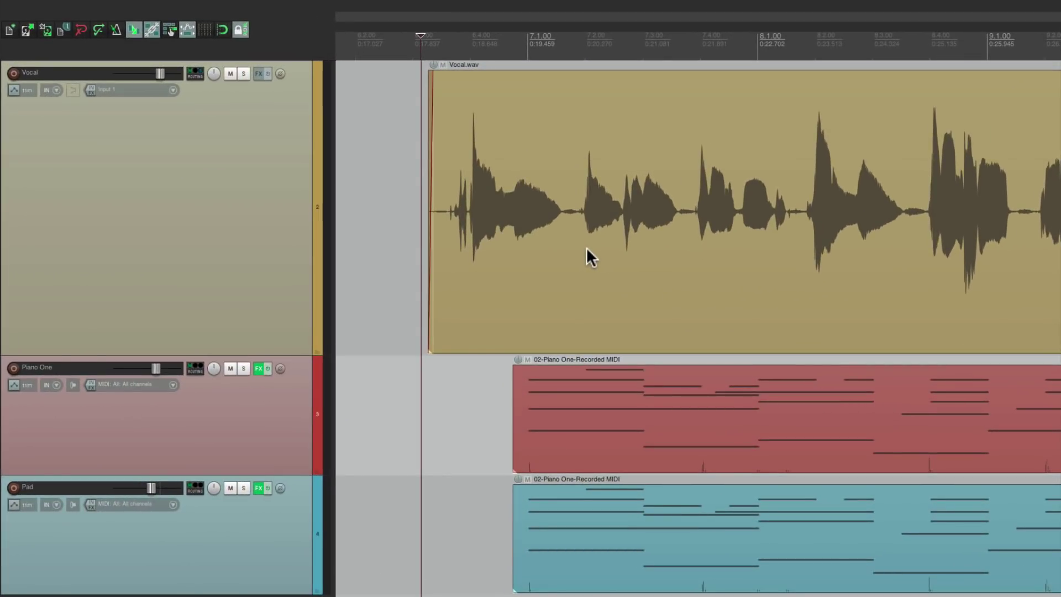
Play the project through to the end of the Vocal.wav item, then stop.
key("space")
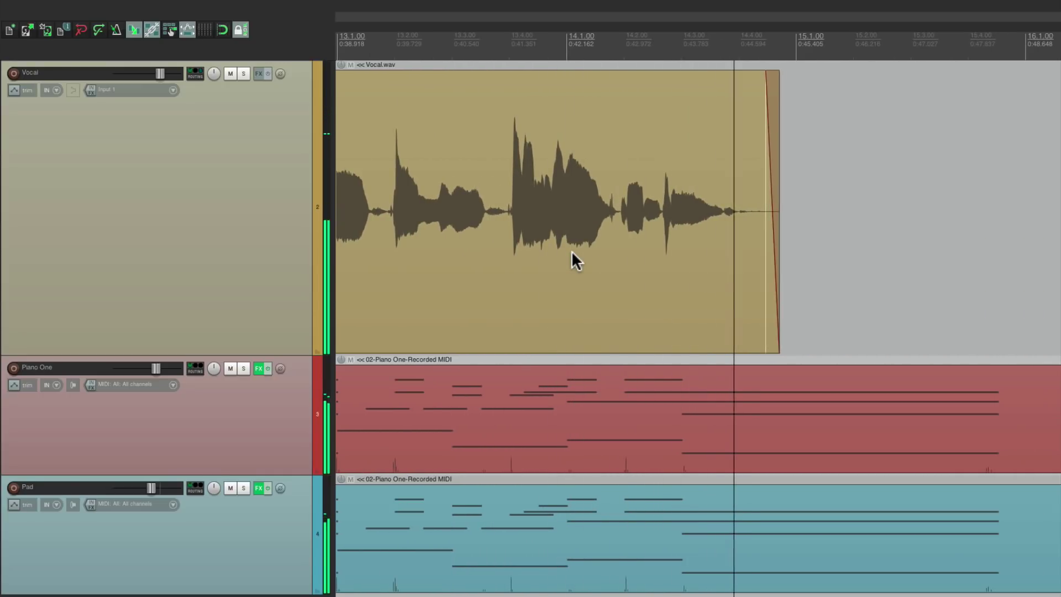
key("space")
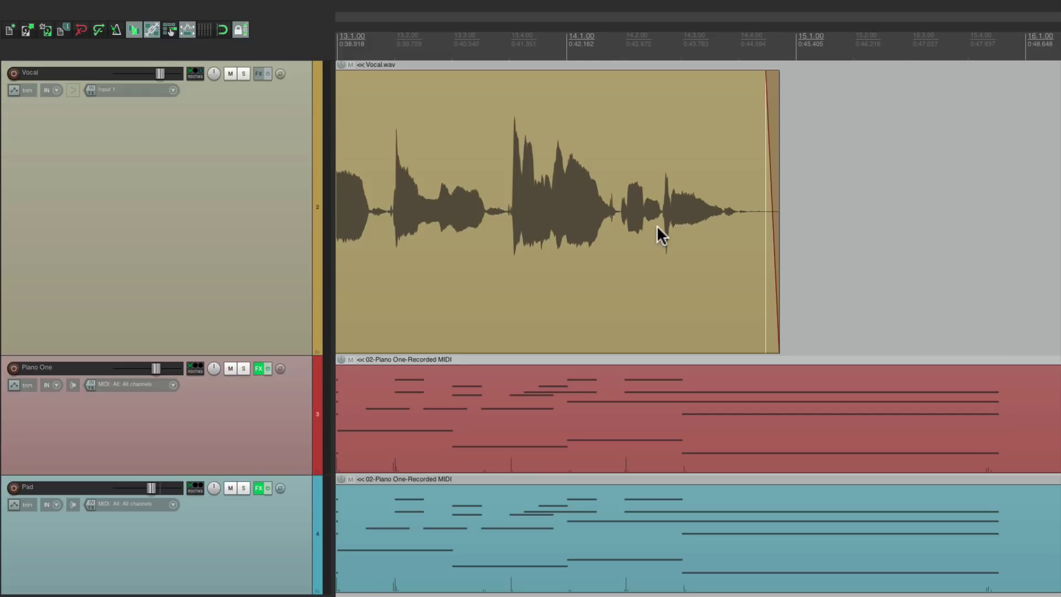
scroll(657, 227, "left", 15)
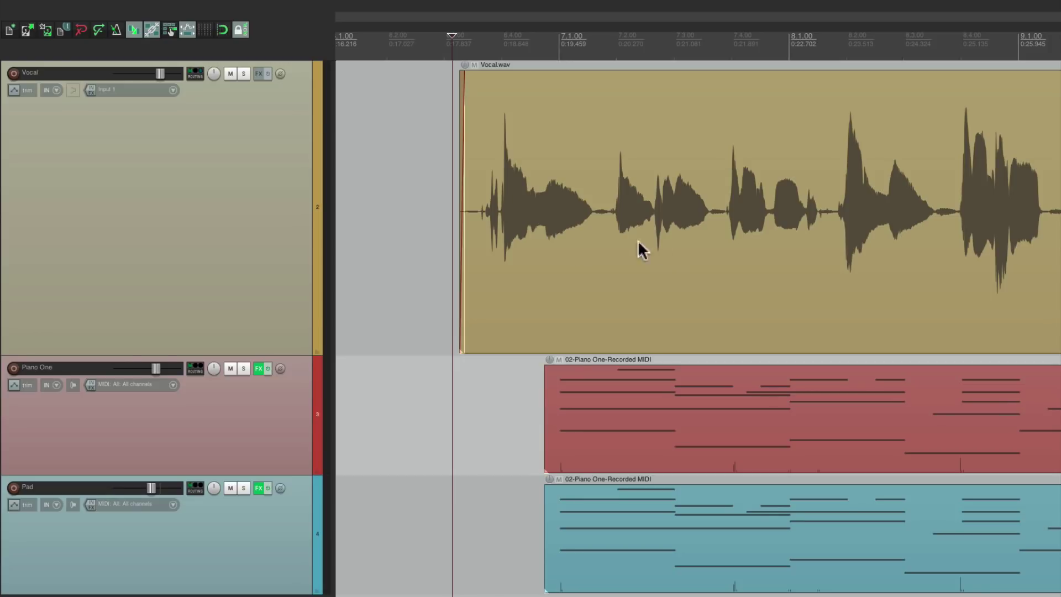
Split the Vocal item around the first phrase and set that phrase's gain to +2.50 dB.
scroll(656, 244, "up", 3)
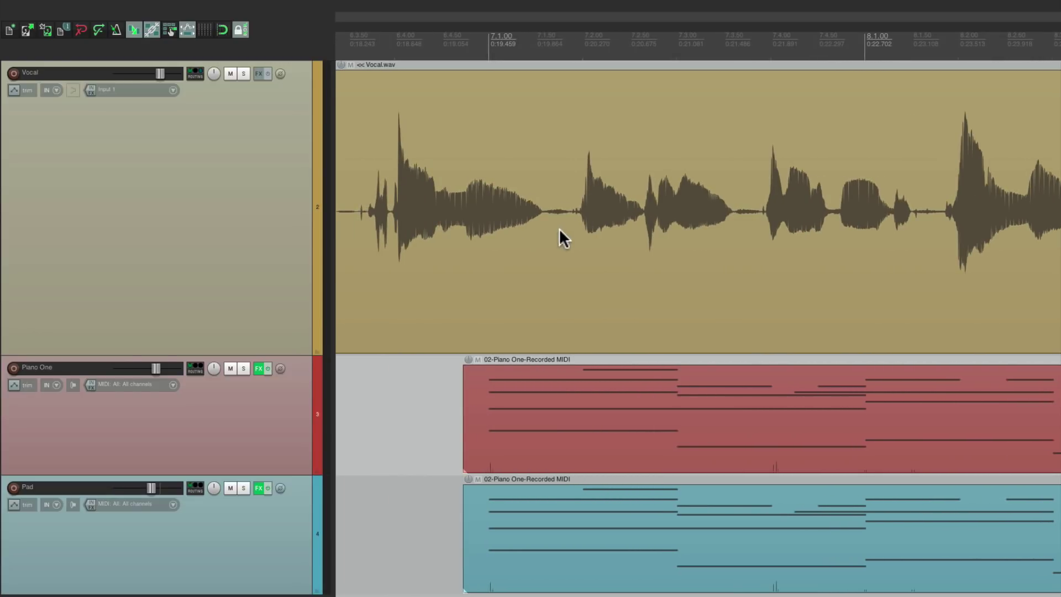
left_click(559, 229)
key("s")
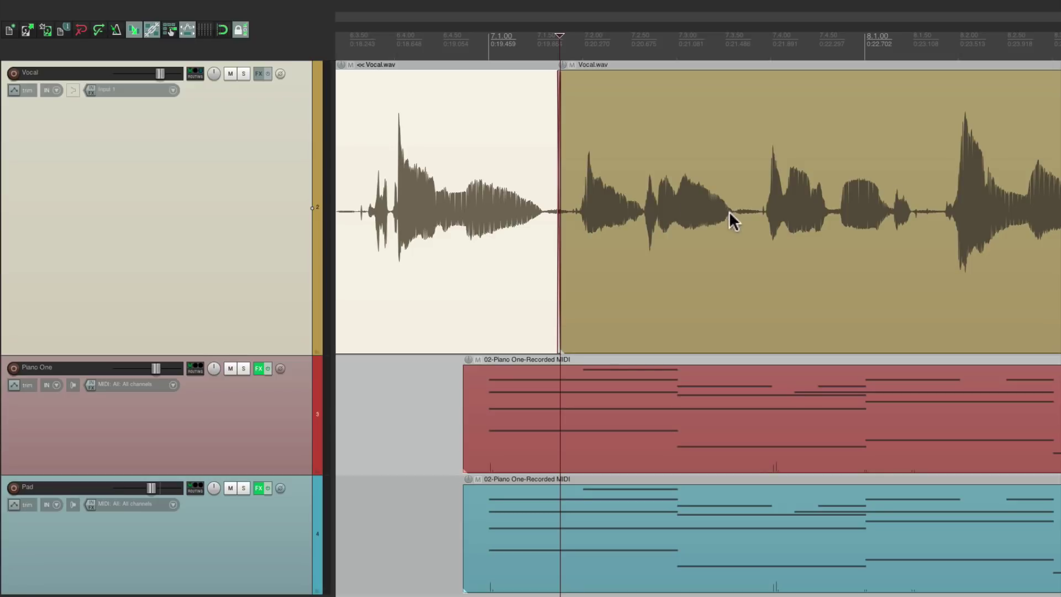
left_click(752, 221)
key("s")
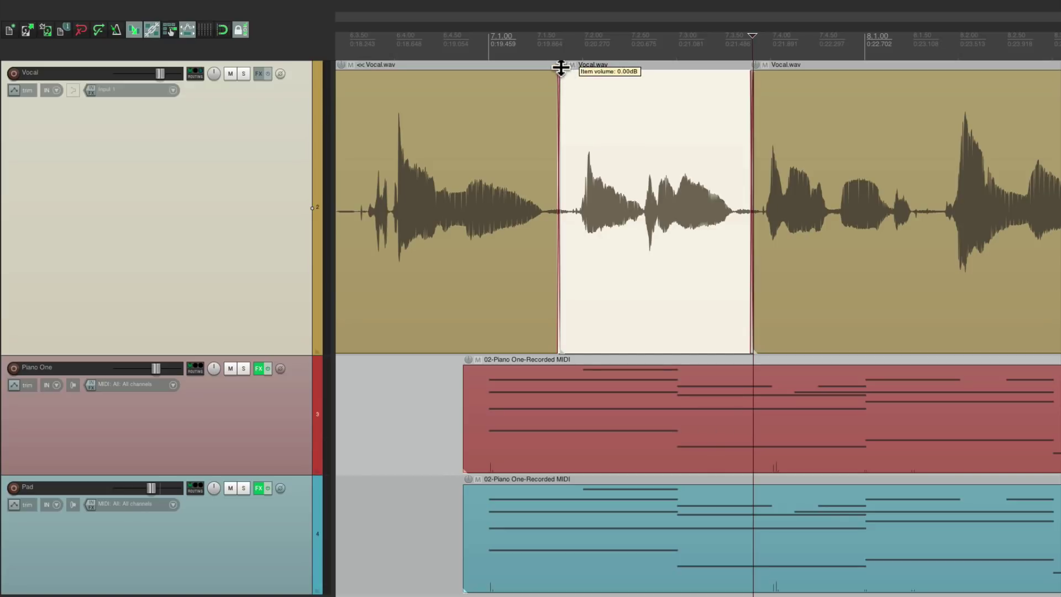
mouse_move(562, 71)
left_mouse_down()
mouse_move(561, 90)
mouse_move(561, 56)
left_mouse_up()
Split off the next phrase and raise its gain to +1.10 dB.
scroll(646, 184, "right", 5)
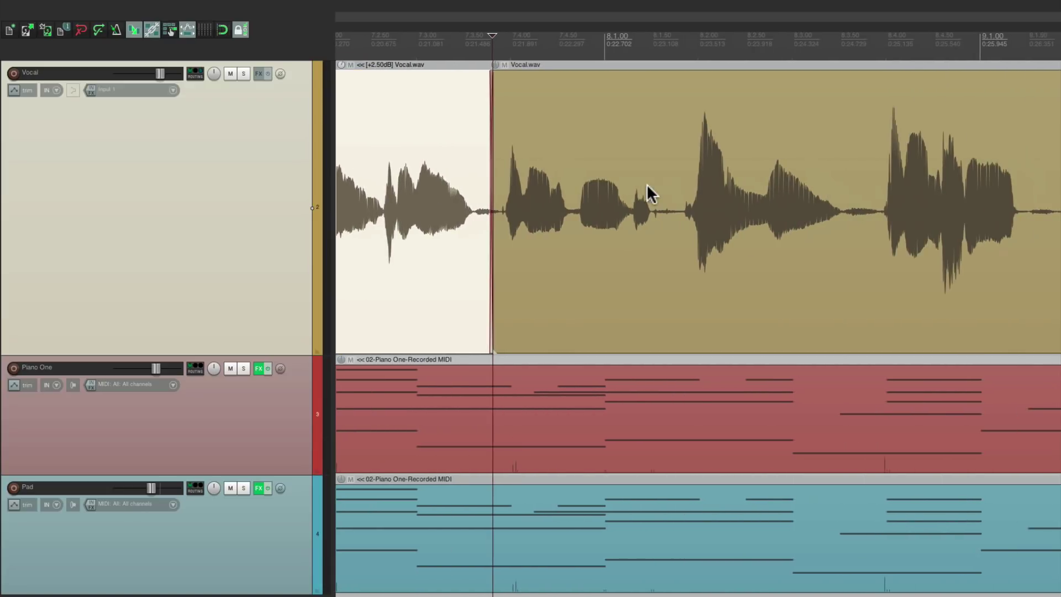
left_click(671, 218)
key("s")
mouse_move(503, 82)
left_mouse_down()
mouse_move(497, 65)
mouse_move(499, 74)
left_mouse_up()
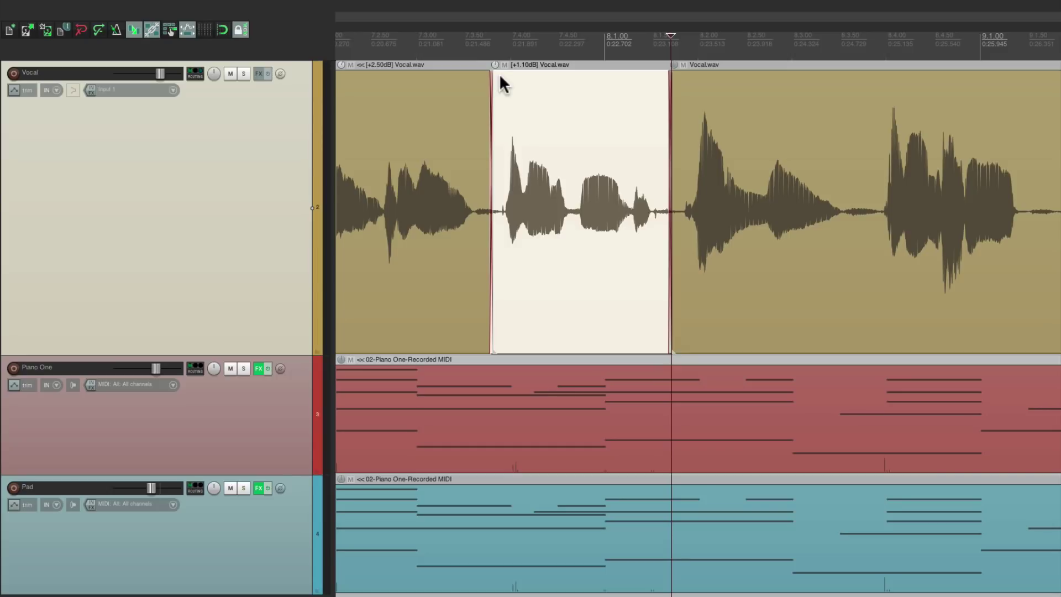
Add a visible, armed Volume (Pre-FX) envelope lane at 0.00dB to the Vocal track.
scroll(573, 133, "down", 4)
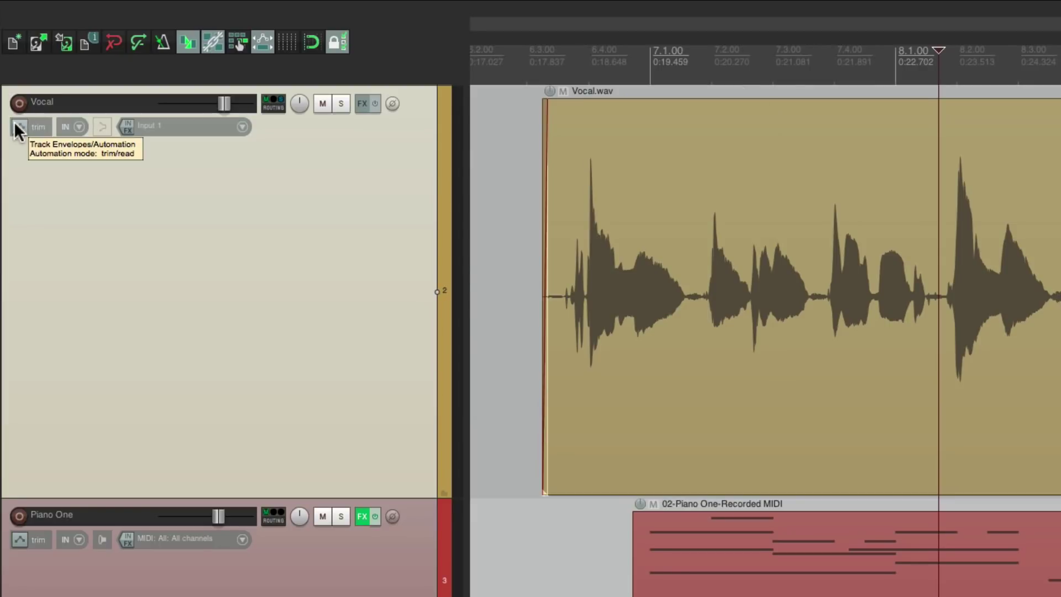
left_click(18, 126)
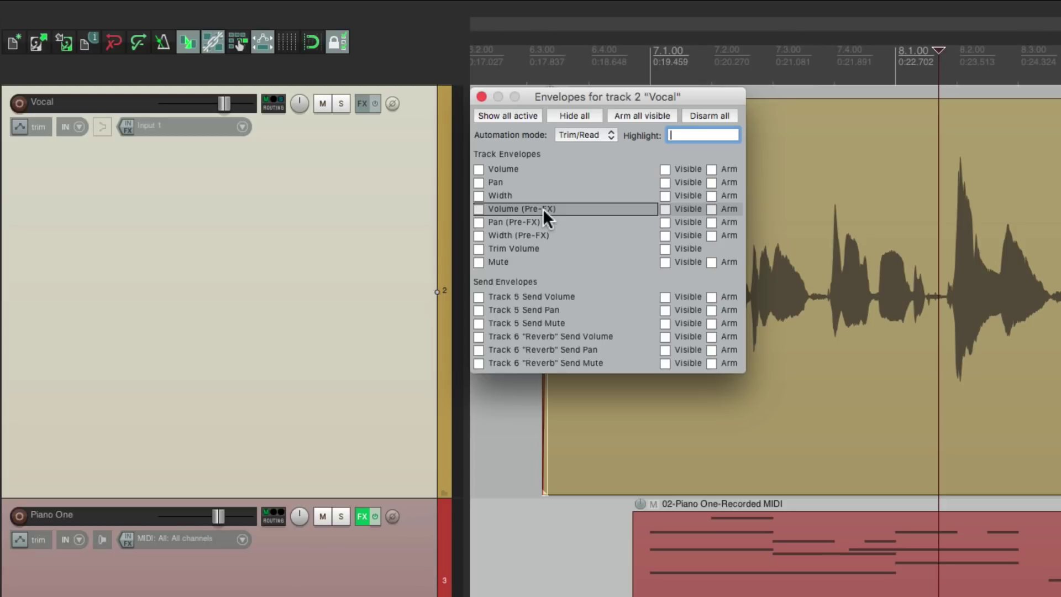
left_click(478, 209)
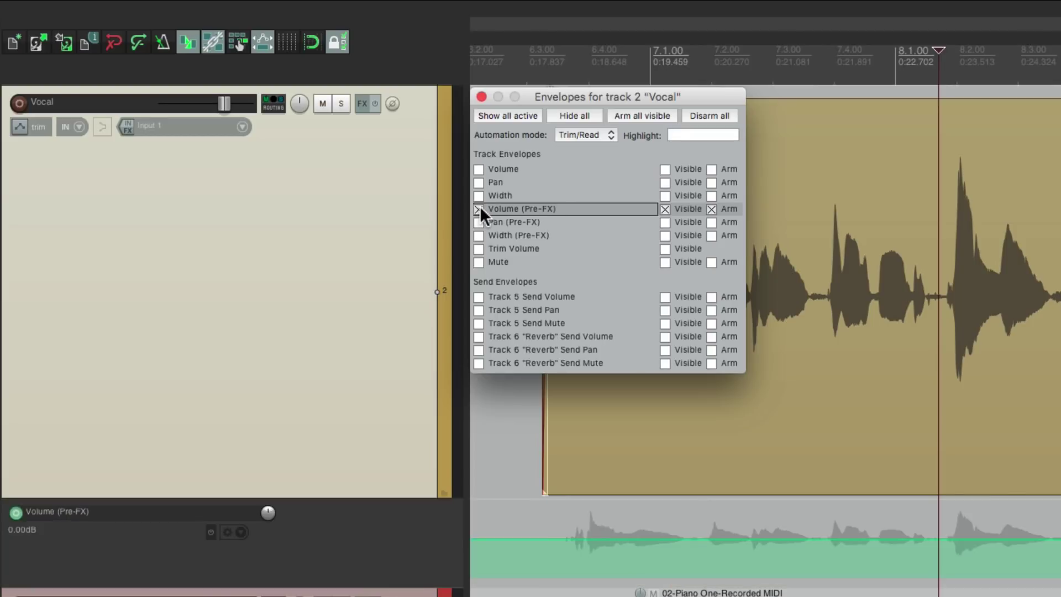
left_click(481, 97)
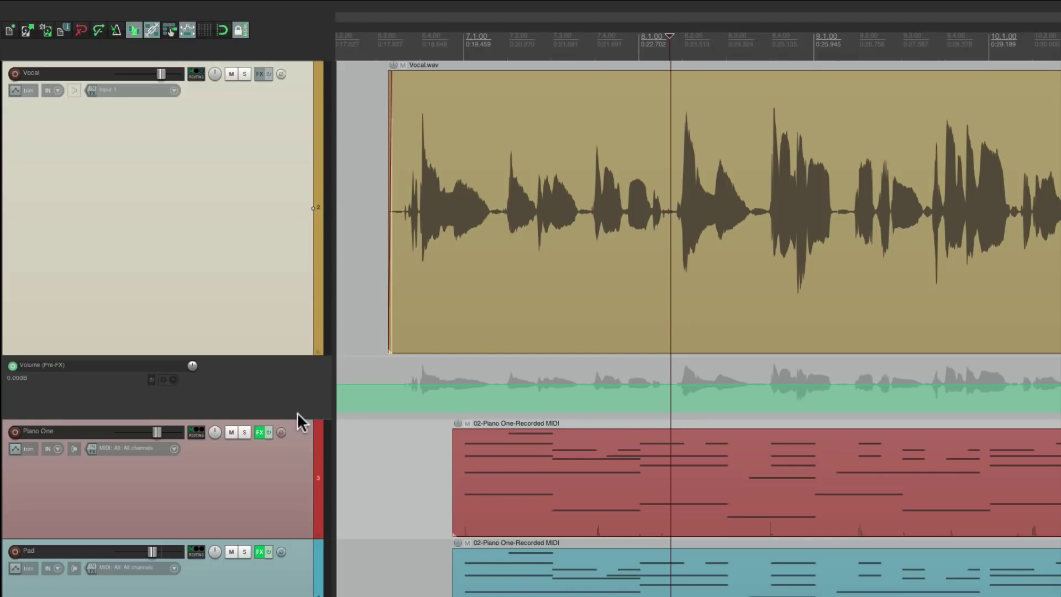
Enlarge the Volume (Pre-FX) lane and draw a boost of about +4 dB over the first phrase.
left_click_drag(295, 413, 301, 559)
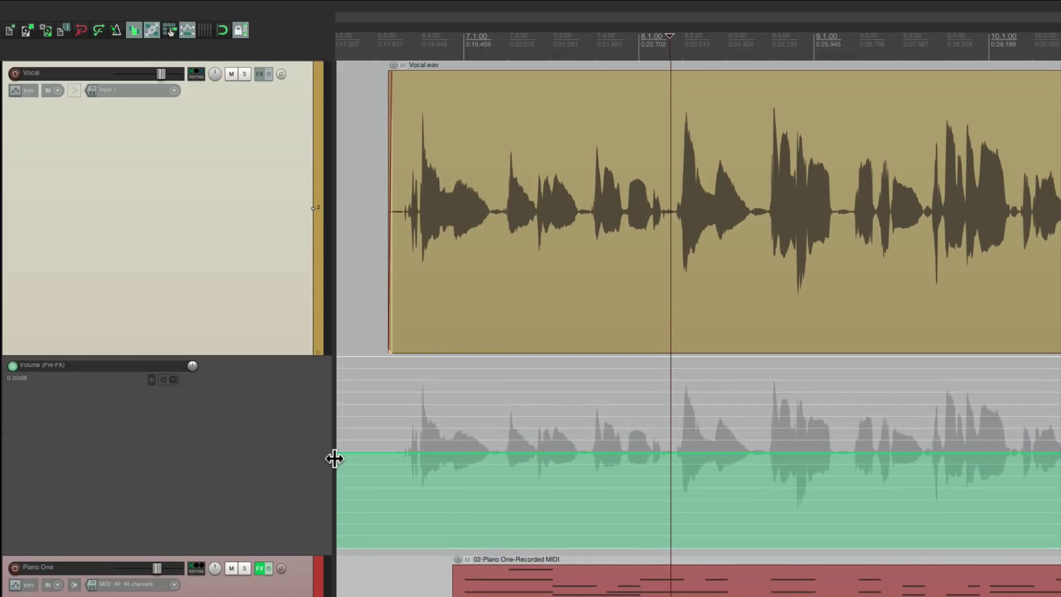
scroll(334, 454, "up", 4)
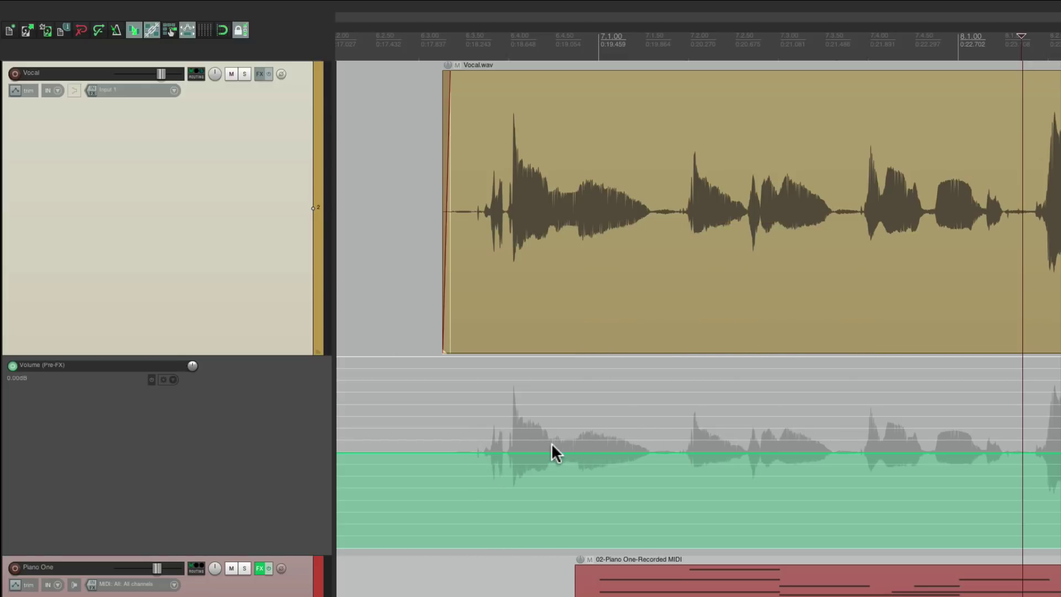
scroll(552, 443, "right", 3)
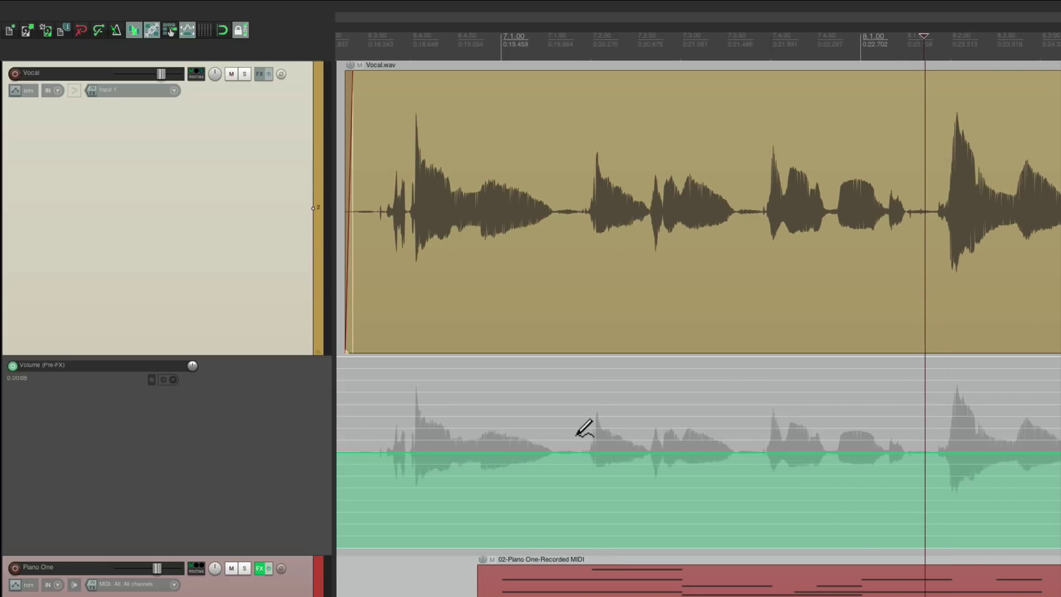
left_click(568, 453)
left_click_drag(568, 452, 575, 425)
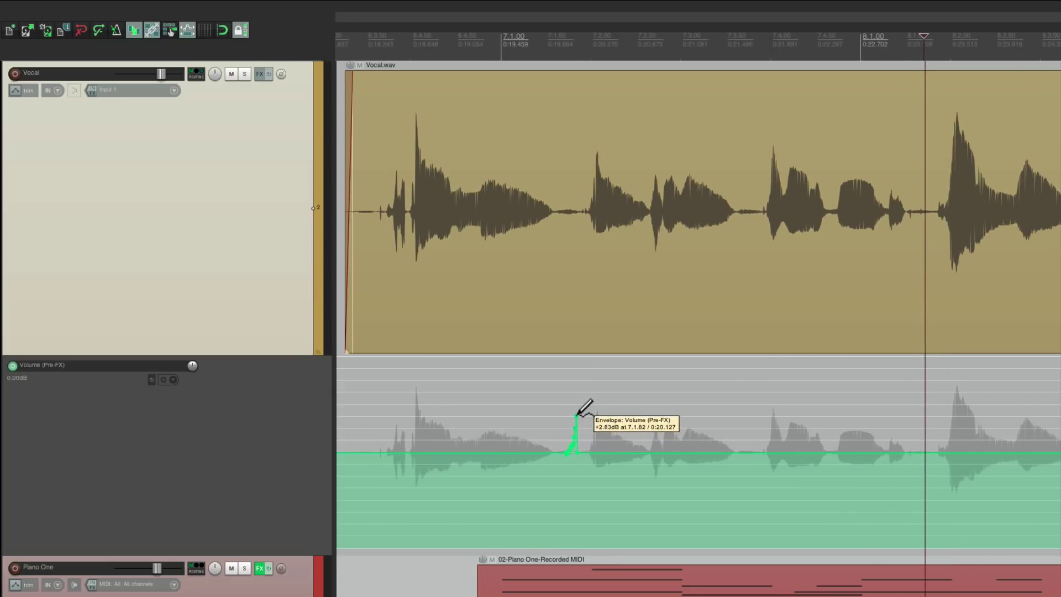
mouse_move(576, 403)
left_mouse_down()
mouse_move(577, 394)
mouse_move(740, 393)
left_mouse_up()
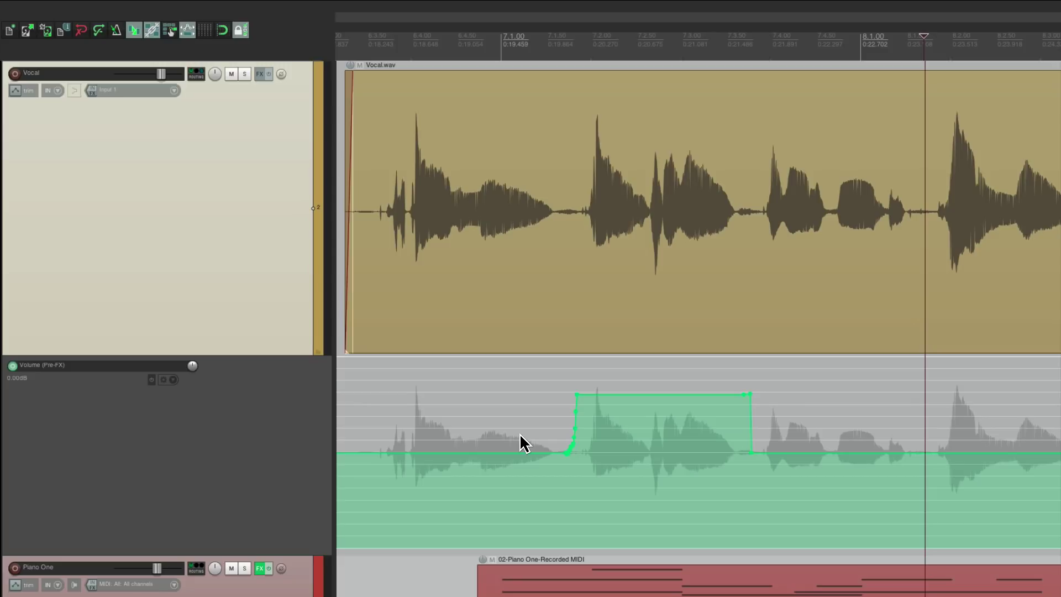
Audition the boost, then draw a smaller boost over the next phrase.
left_click(381, 387)
key("space")
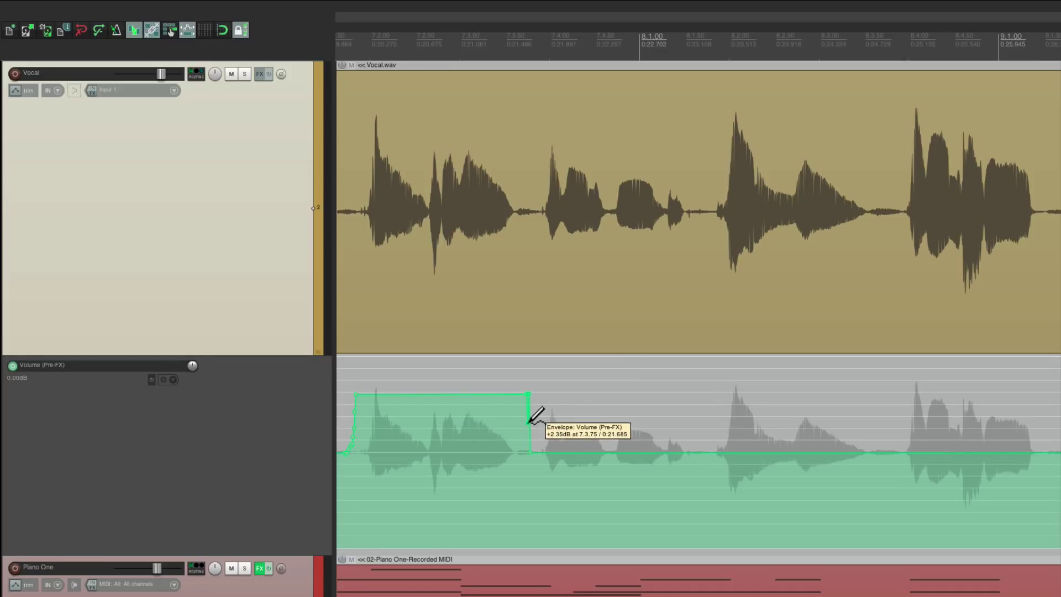
mouse_move(529, 420)
left_mouse_down()
mouse_move(700, 420)
mouse_move(689, 424)
left_mouse_up()
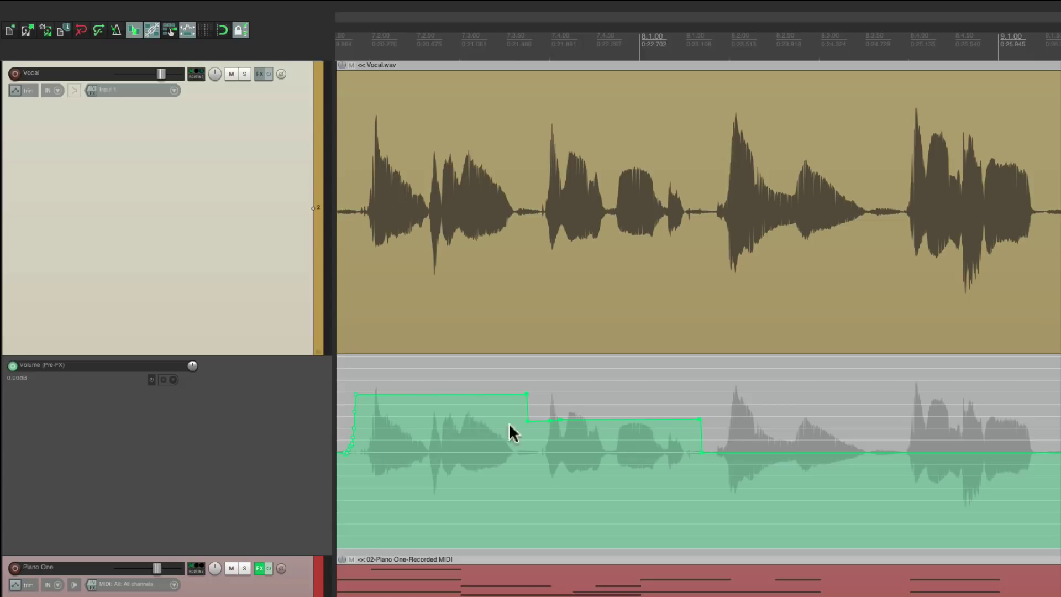
Draw a dip to about -1.9 dB under the loud passage up to bar 9.1, auditioning it.
left_click(355, 355)
key("space")
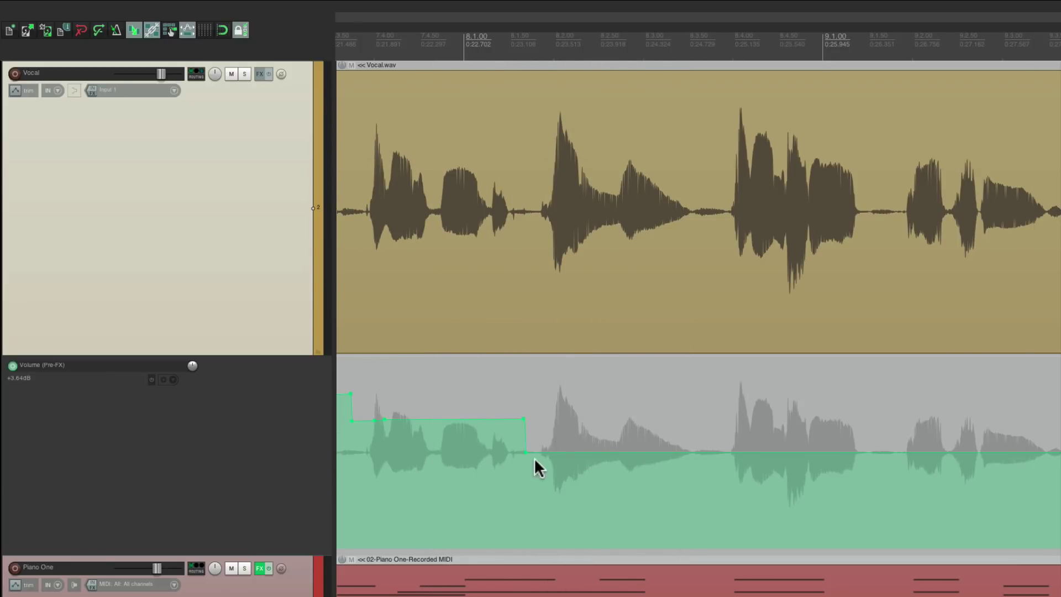
left_click_drag(534, 460, 685, 469)
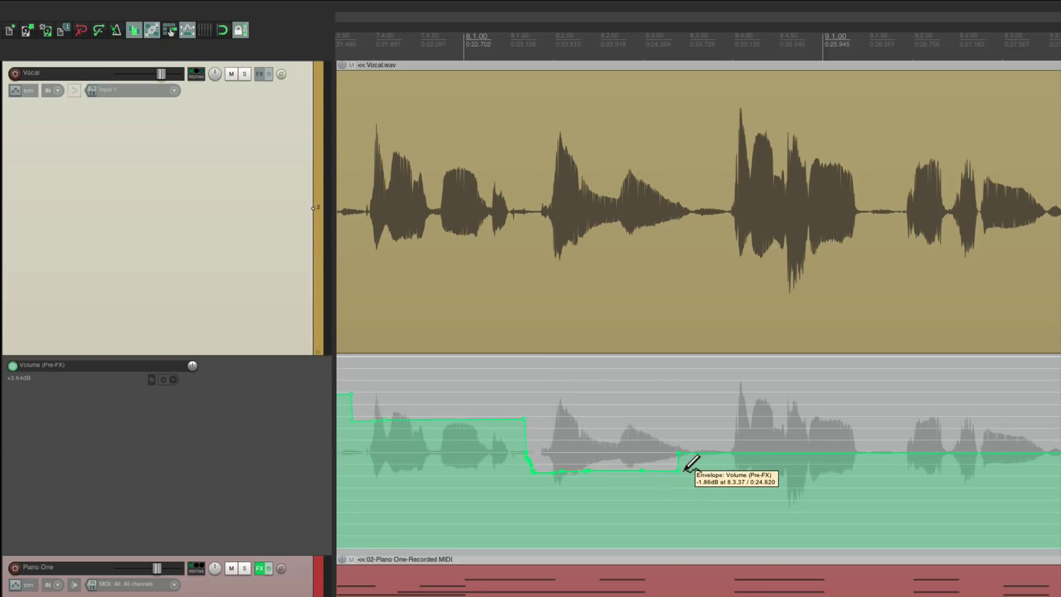
left_click(365, 353)
key("space")
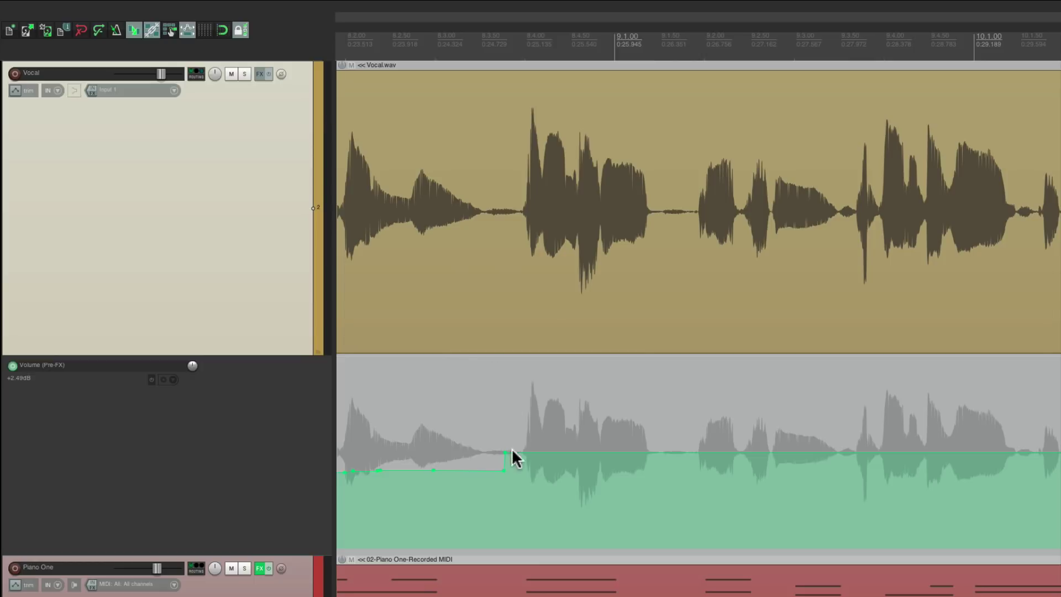
mouse_move(514, 454)
left_mouse_down()
mouse_move(509, 467)
mouse_move(665, 467)
left_mouse_up()
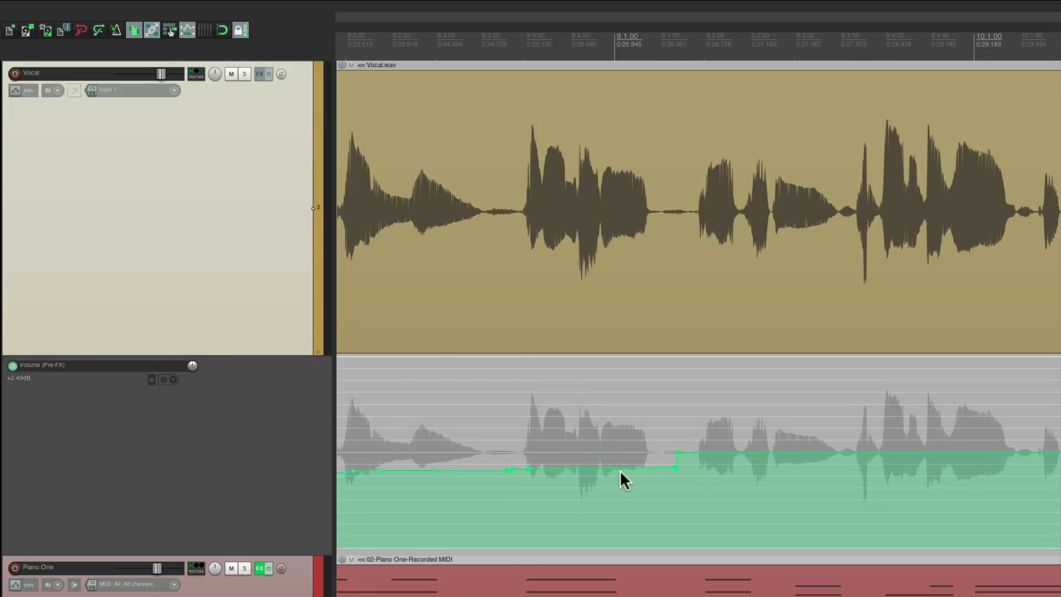
mouse_move(535, 466)
left_mouse_down()
mouse_move(508, 471)
mouse_move(664, 467)
left_mouse_up()
Boost the envelope about +2.4 dB over the quiet phrase and audition it.
left_click(499, 354)
key("space")
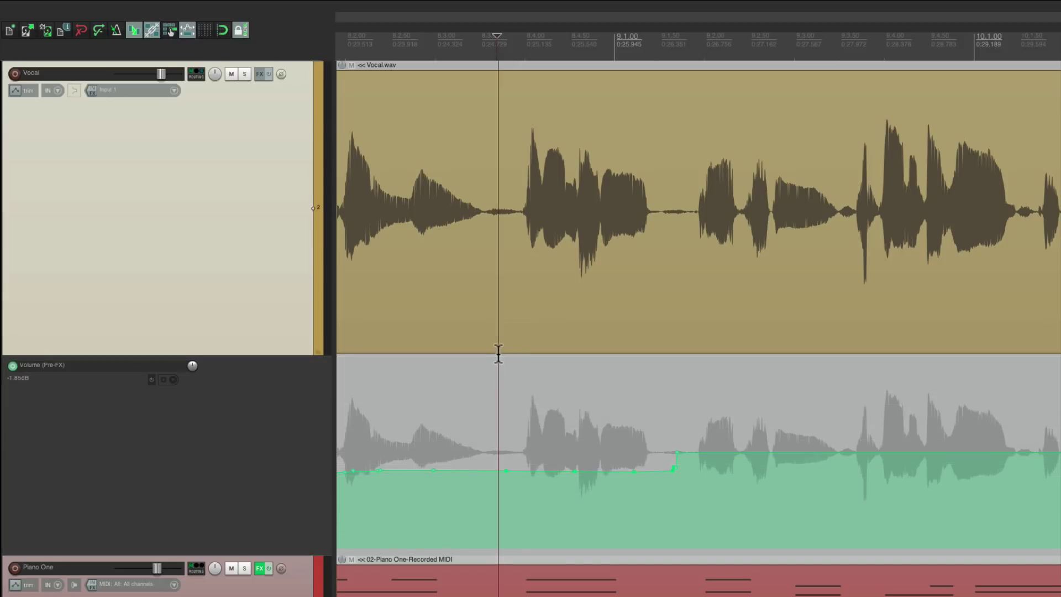
scroll(499, 354, "right", 2)
scroll(498, 356, "right", 1)
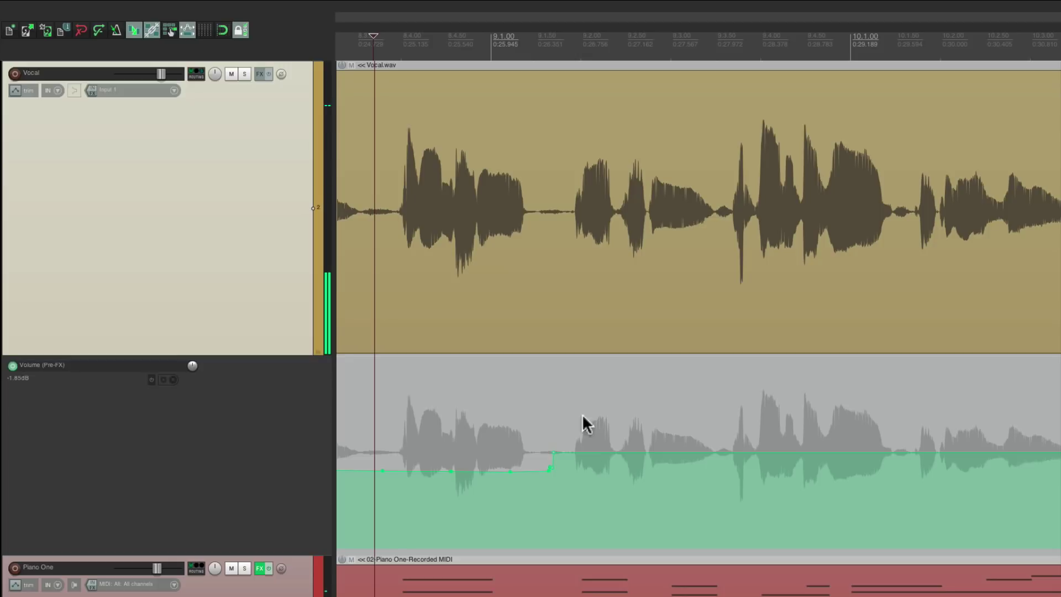
left_click(558, 431, "ctrl")
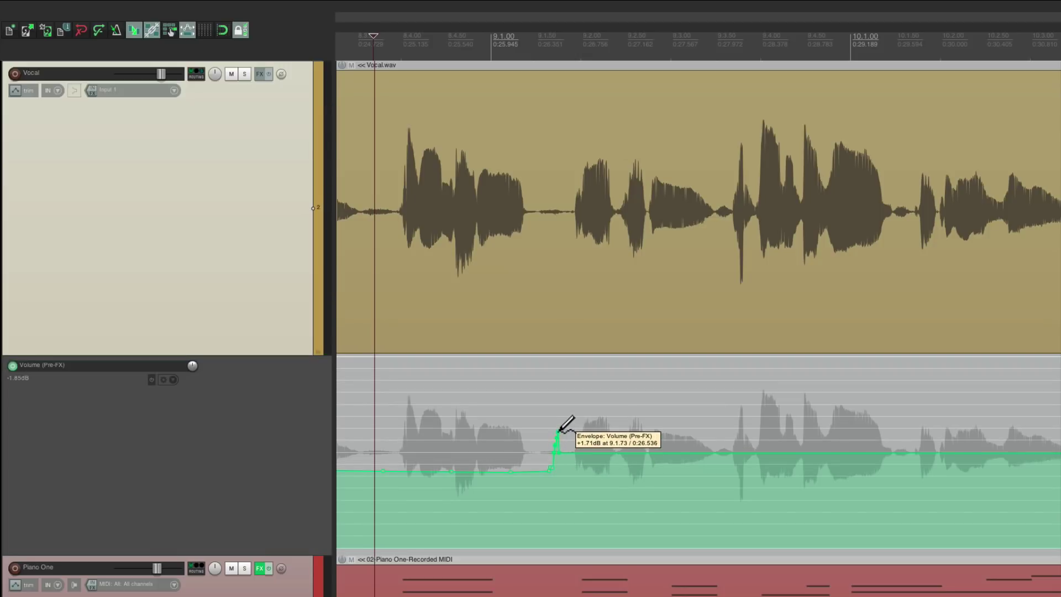
mouse_move(559, 421)
left_mouse_down()
mouse_move(726, 420)
mouse_move(718, 421)
left_mouse_up()
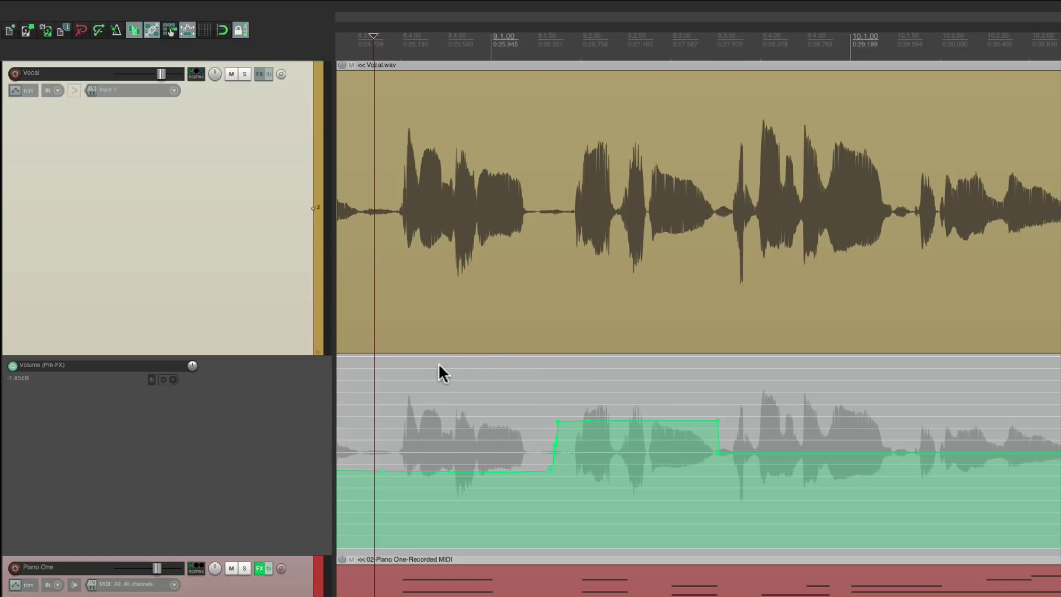
left_click(381, 349)
key("space")
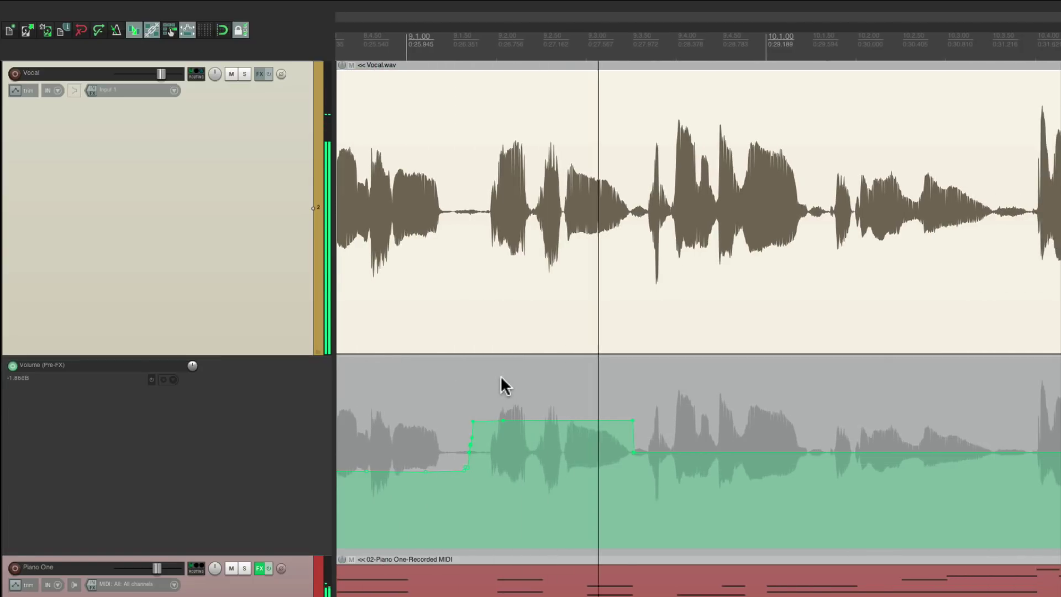
key("space")
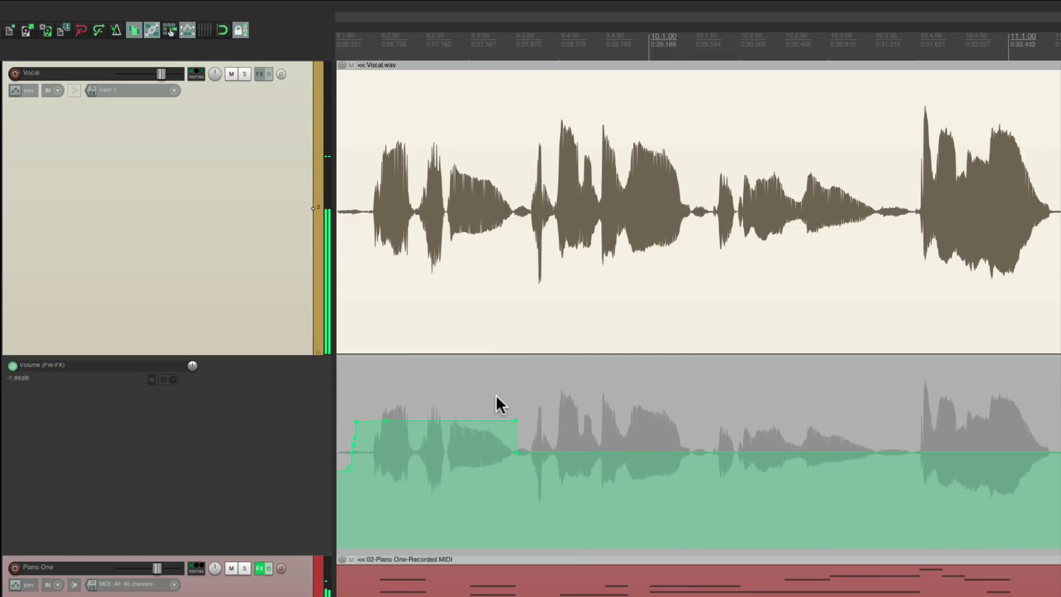
Lower the envelope over the next loud phrase and play it back.
mouse_move(521, 467)
left_mouse_down()
mouse_move(701, 470)
mouse_move(517, 478)
mouse_move(711, 473)
left_mouse_up()
left_click(354, 351)
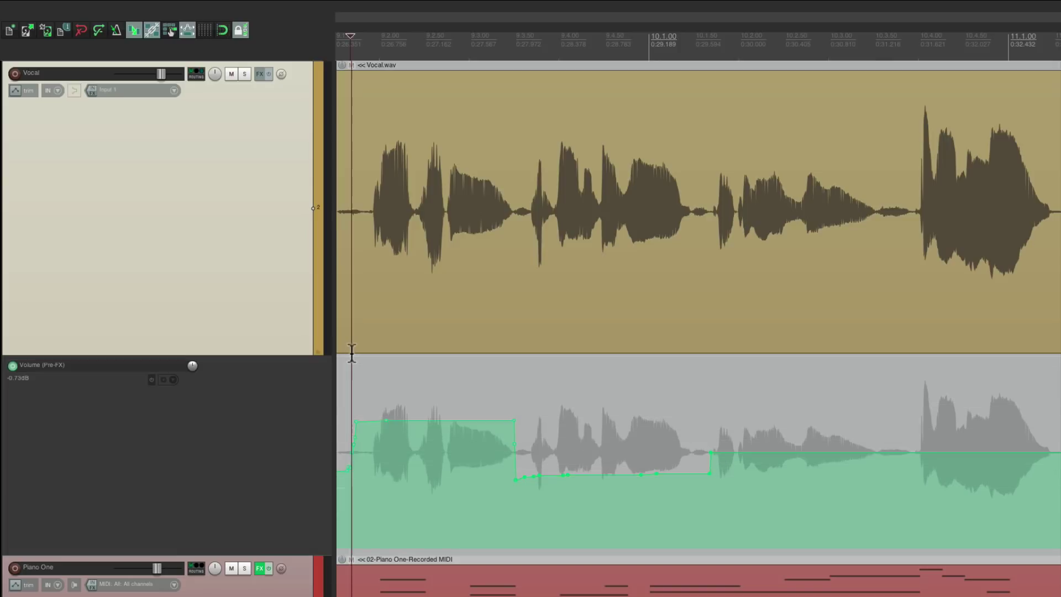
key("space")
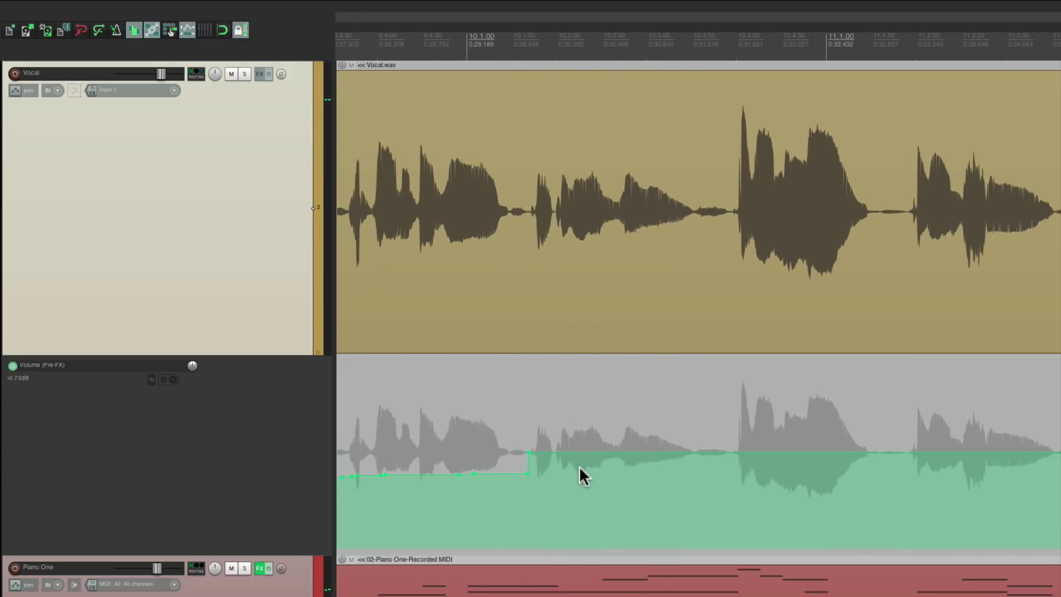
Raise the following phrase, redrawing it flat at +2.51 dB, and audition it.
mouse_move(531, 444)
left_mouse_down()
mouse_move(511, 473)
mouse_move(535, 434)
mouse_move(705, 427)
left_mouse_up()
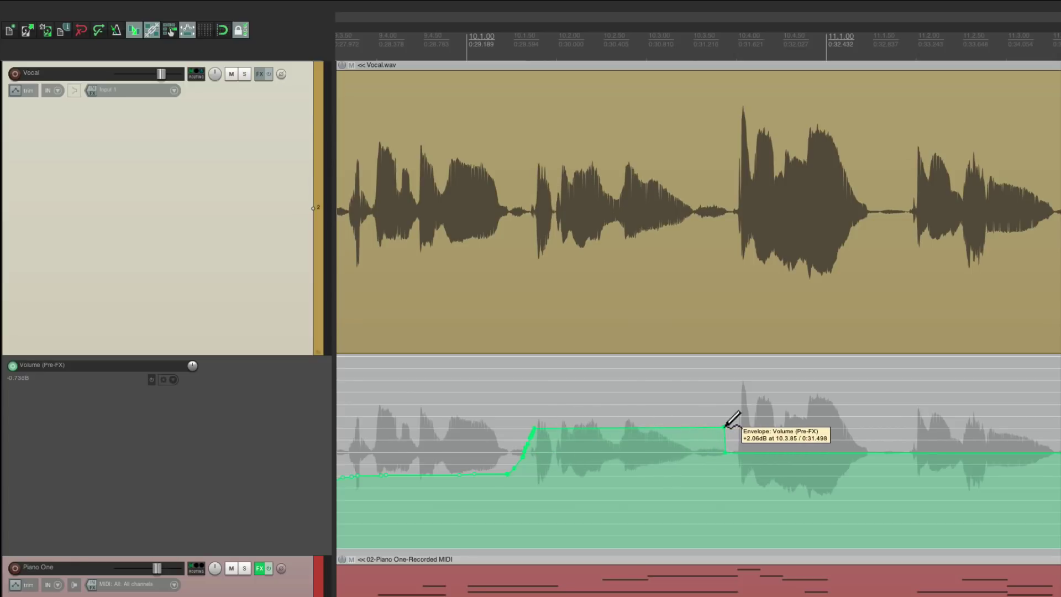
left_click(346, 353)
key("space")
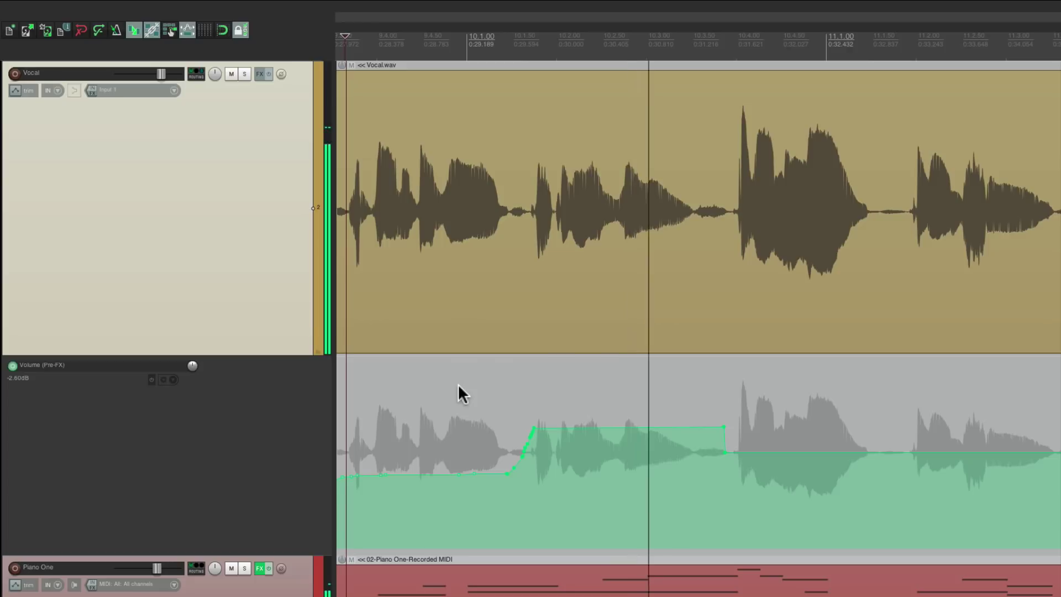
key("space")
left_click_drag(526, 424, 719, 420)
key("space")
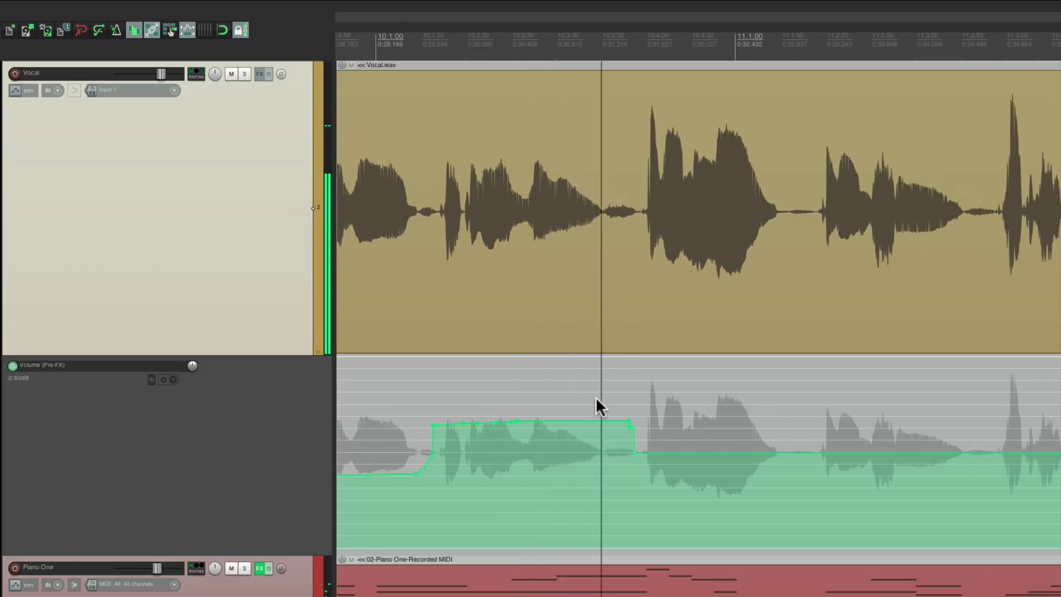
key("space")
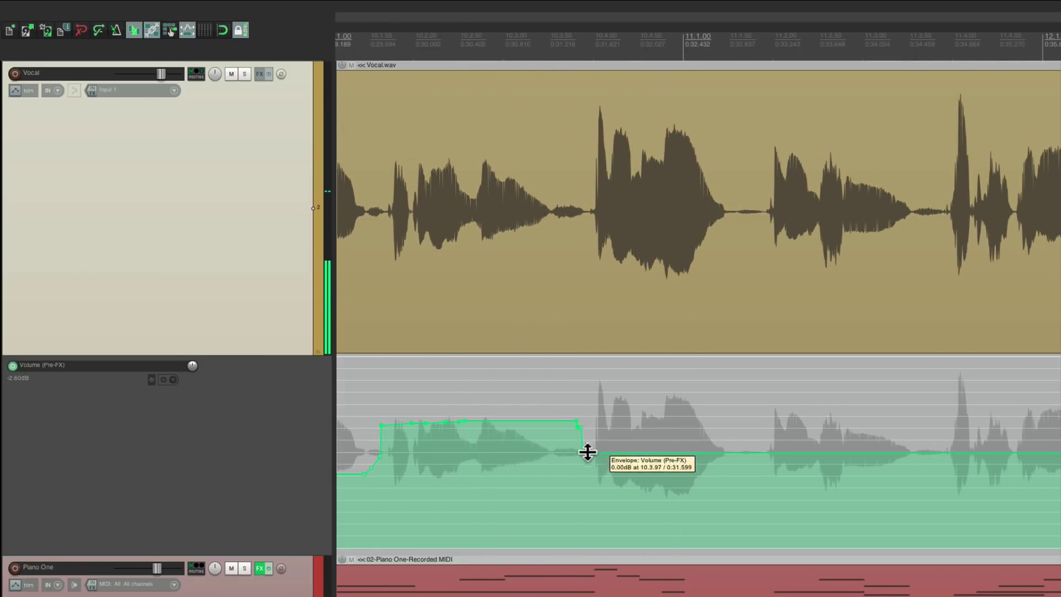
Dip the next loud phrase to about -3.39 dB and lift the following one to +2.71 dB.
mouse_move(557, 428)
left_mouse_down()
mouse_move(593, 482)
mouse_move(744, 476)
left_mouse_up()
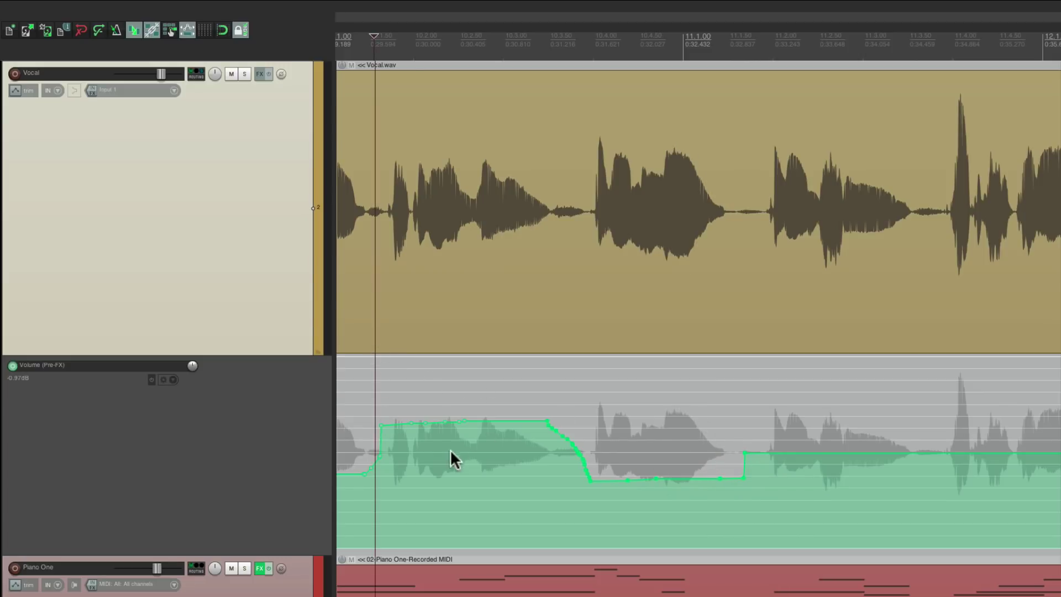
key("space")
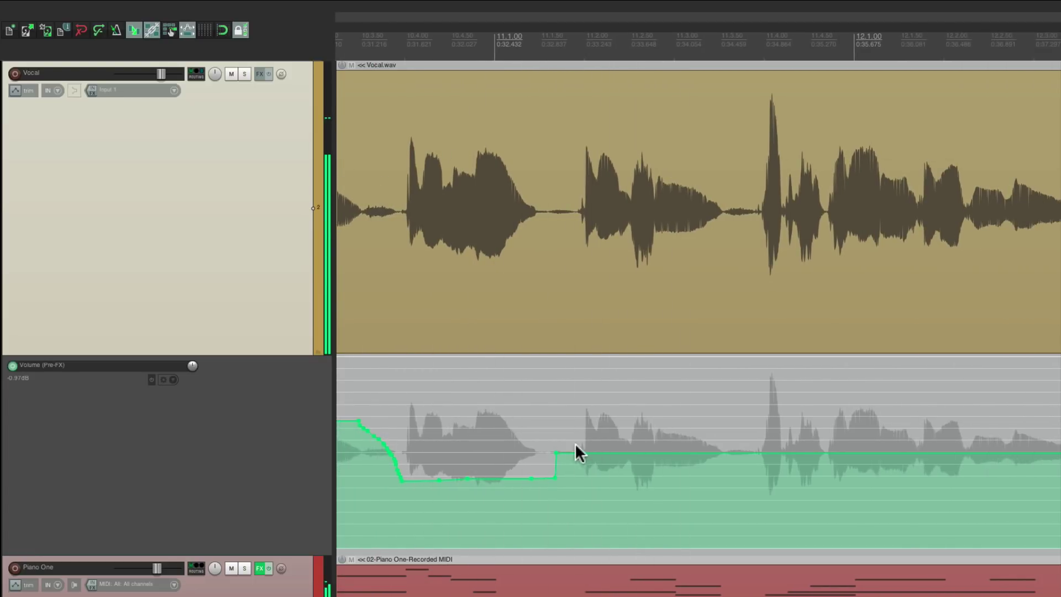
mouse_move(557, 452)
left_mouse_down()
mouse_move(564, 420)
mouse_move(752, 417)
left_mouse_up()
key("space")
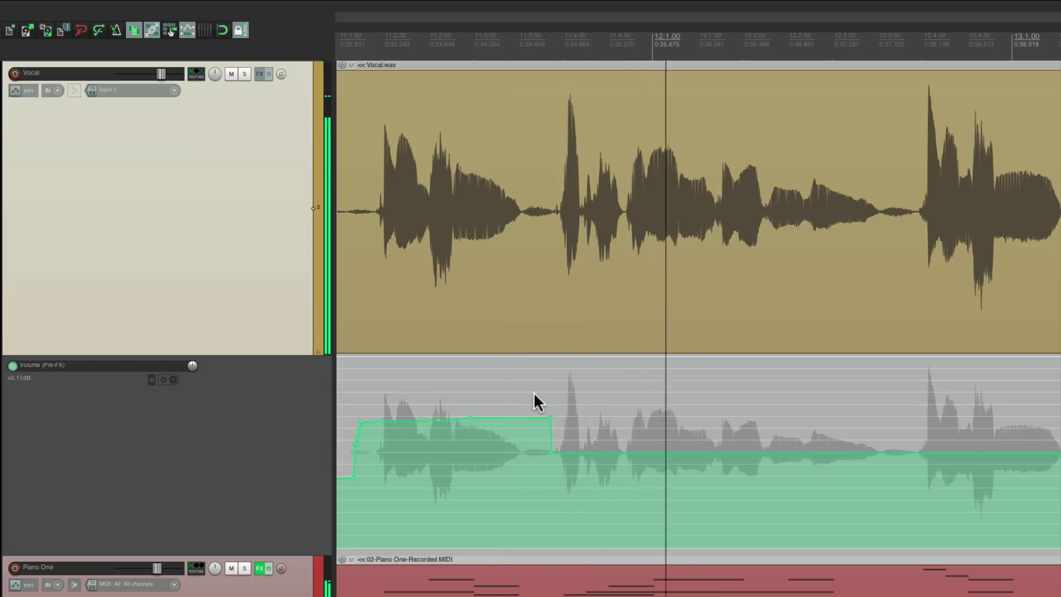
Lower the envelope across the next stretch around bar 11, then touch it up slightly higher.
left_click_drag(551, 465, 880, 464)
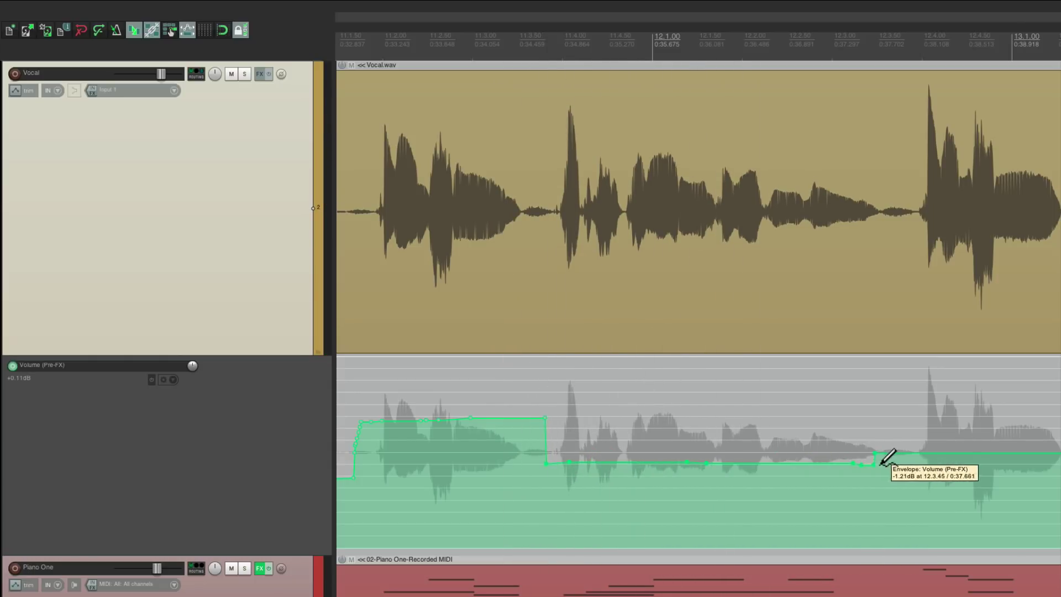
left_click(534, 357)
key("space")
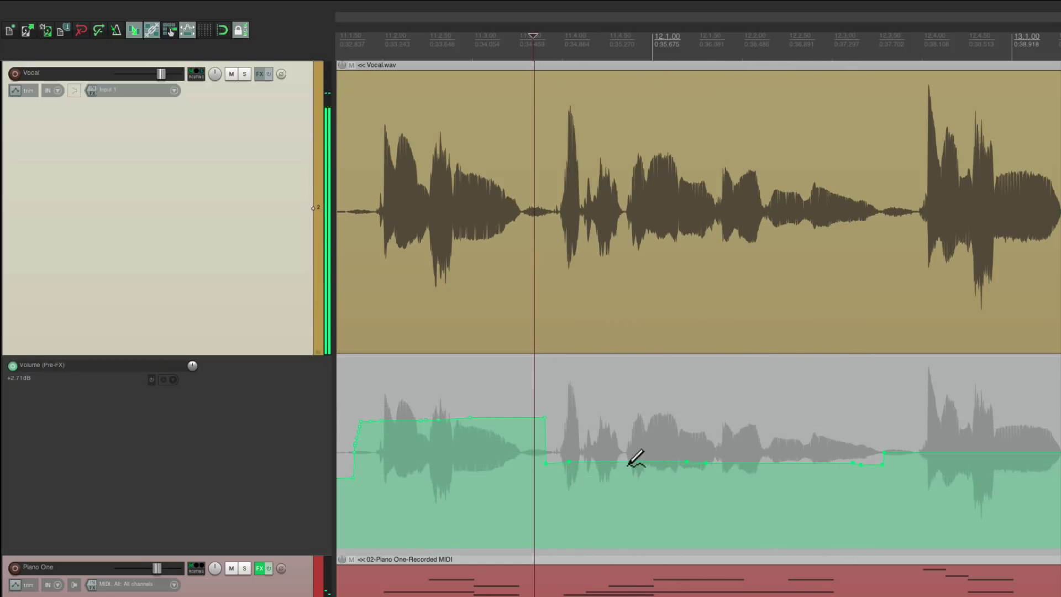
left_click_drag(621, 454, 895, 452)
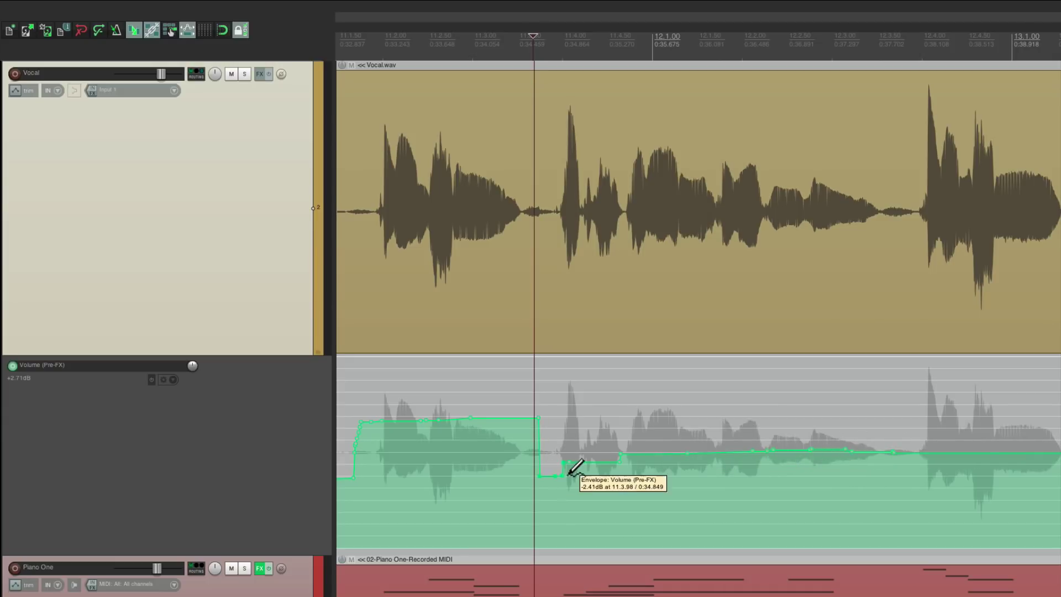
key("space")
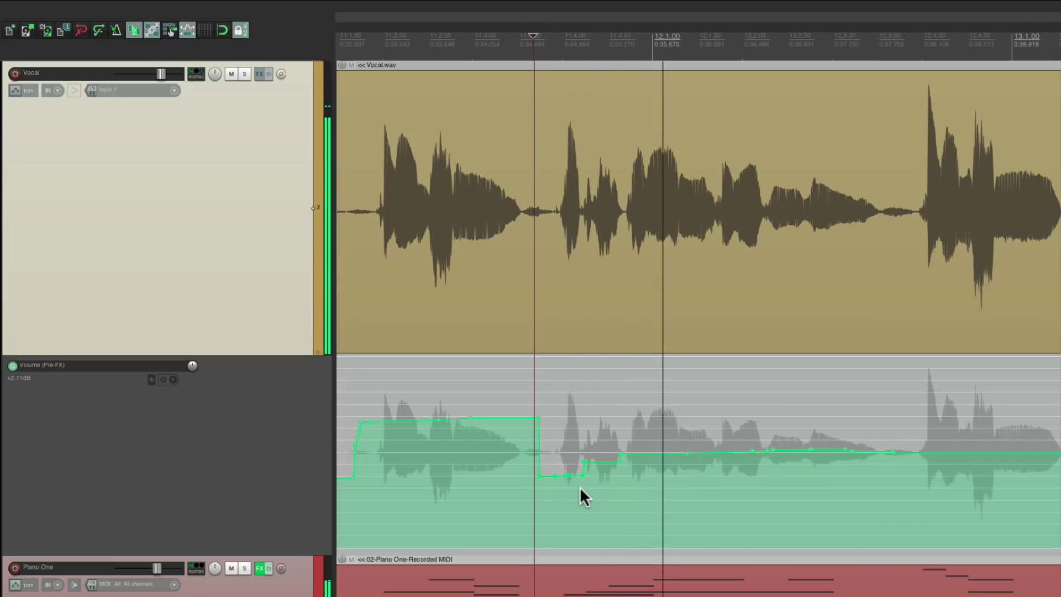
scroll(629, 426, "right", 2)
key("space")
left_click_drag(652, 445, 804, 443)
key("space")
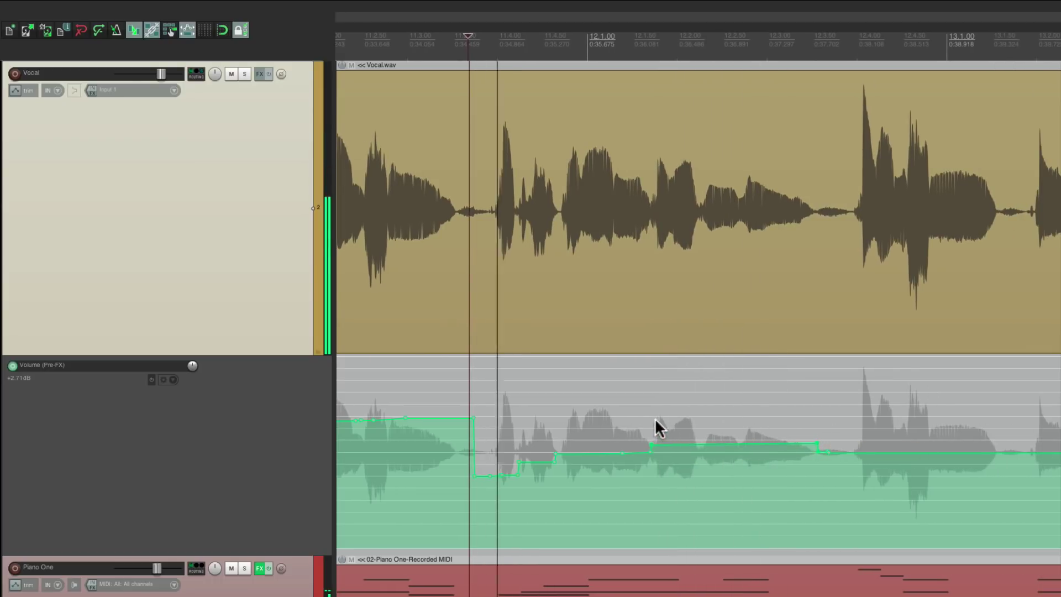
Draw and deepen a dip over the next loud phrase, then audition it.
scroll(652, 413, "right", 2)
scroll(653, 413, "right", 3)
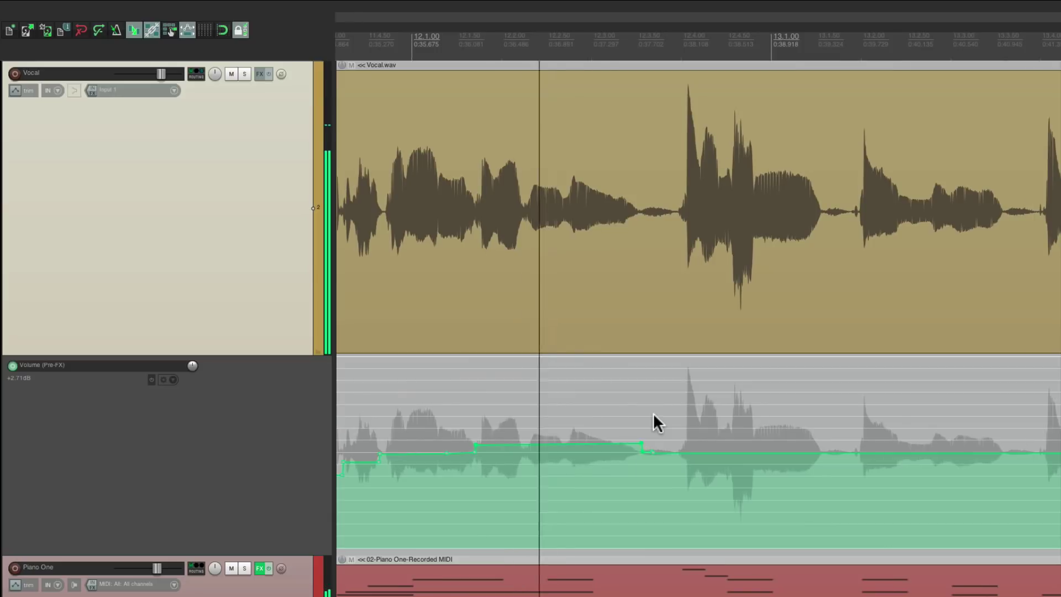
scroll(653, 417, "right", 2)
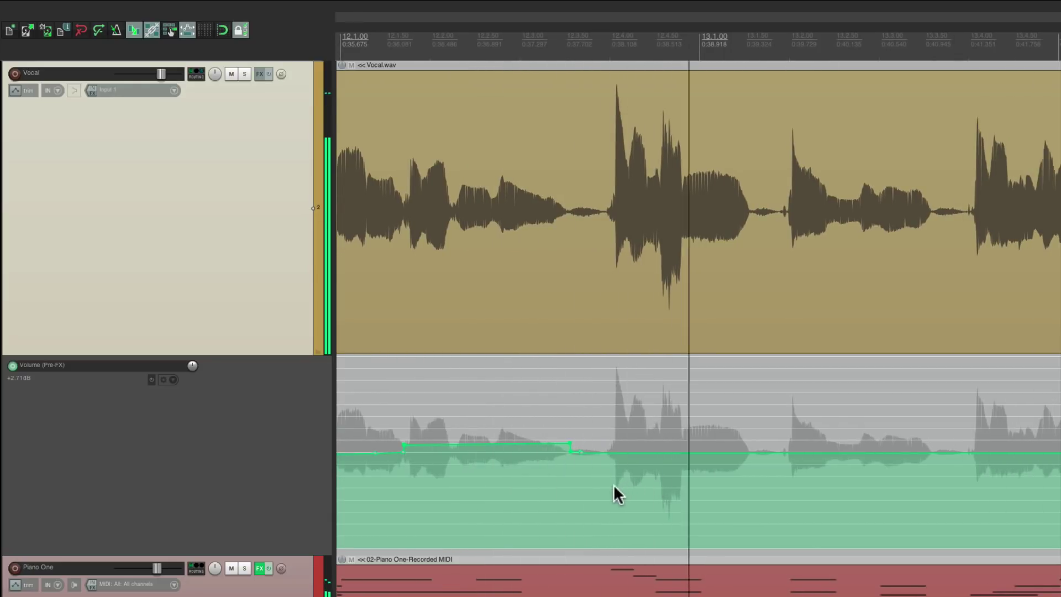
left_click_drag(594, 469, 758, 470)
left_click_drag(624, 484, 758, 484)
key("space")
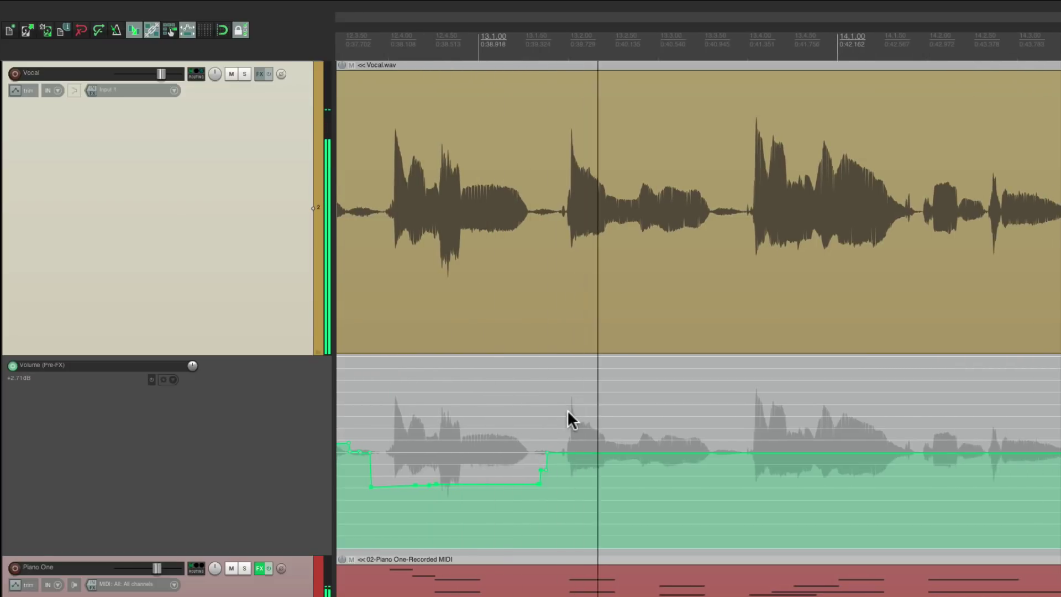
key("space")
Raise the next phrase to about +1.48 dB and lower the following loud phrase.
mouse_move(554, 447)
left_mouse_down()
mouse_move(635, 429)
mouse_move(724, 434)
left_mouse_up()
key("space")
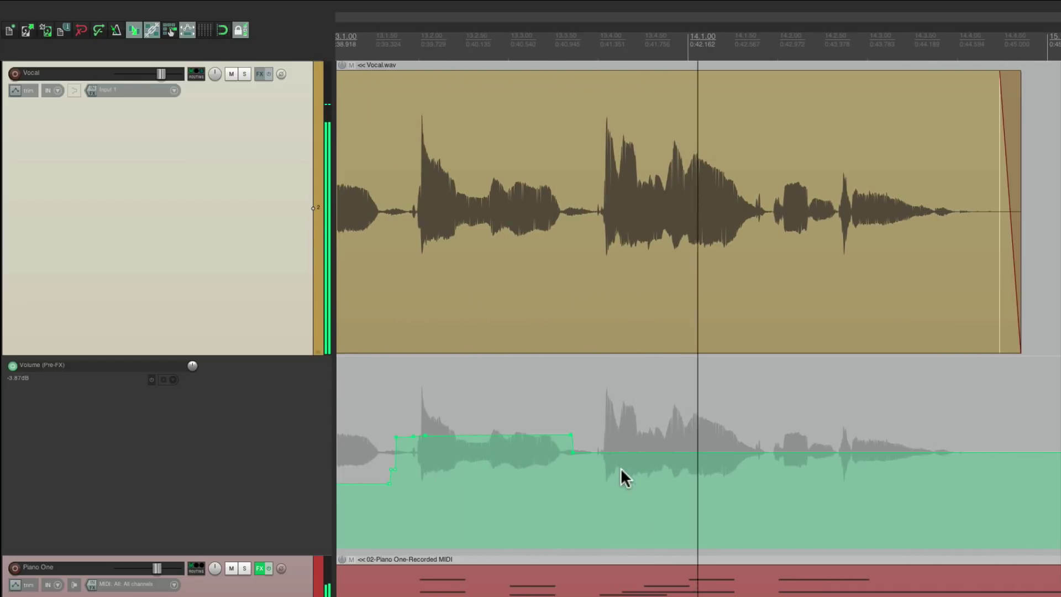
key("space")
mouse_move(457, 447)
left_mouse_down()
mouse_move(583, 429)
mouse_move(565, 429)
mouse_move(598, 469)
mouse_move(761, 475)
left_mouse_up()
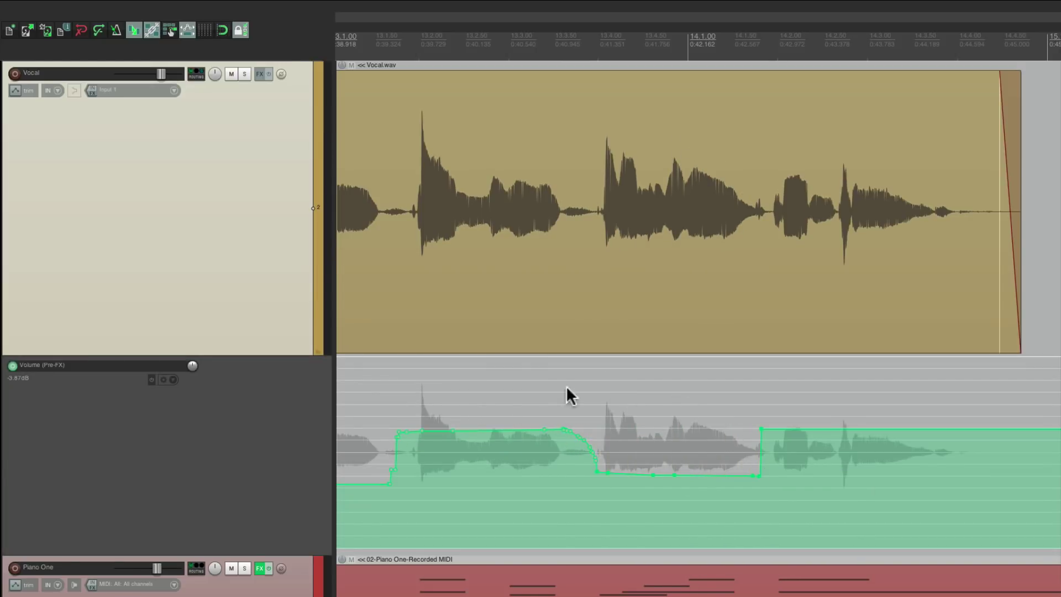
key("space")
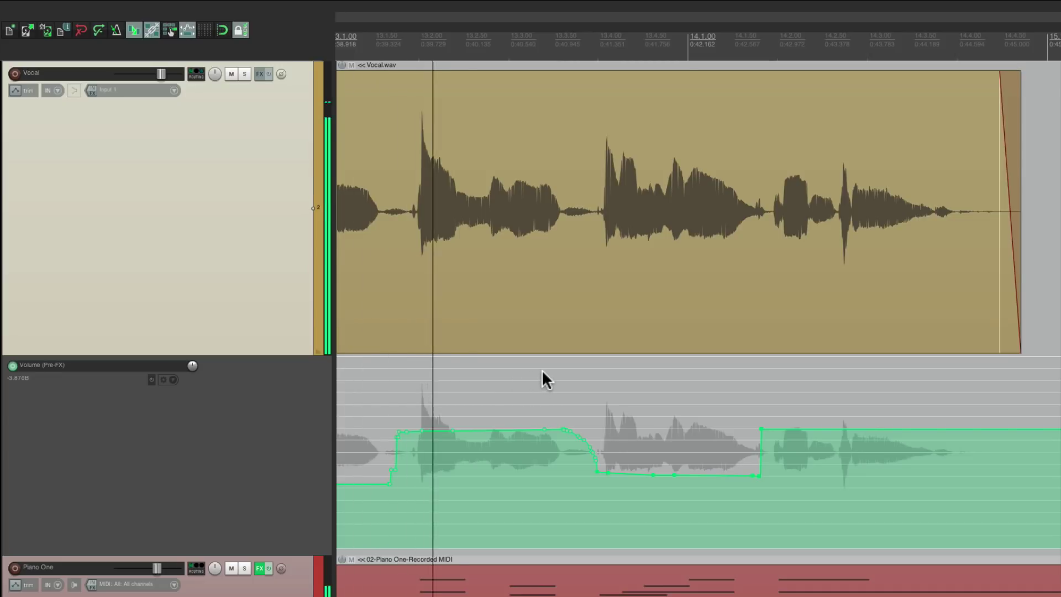
Lift the final phrase near bar 14 by about +2 dB and stop playback.
scroll(541, 369, "right", 3)
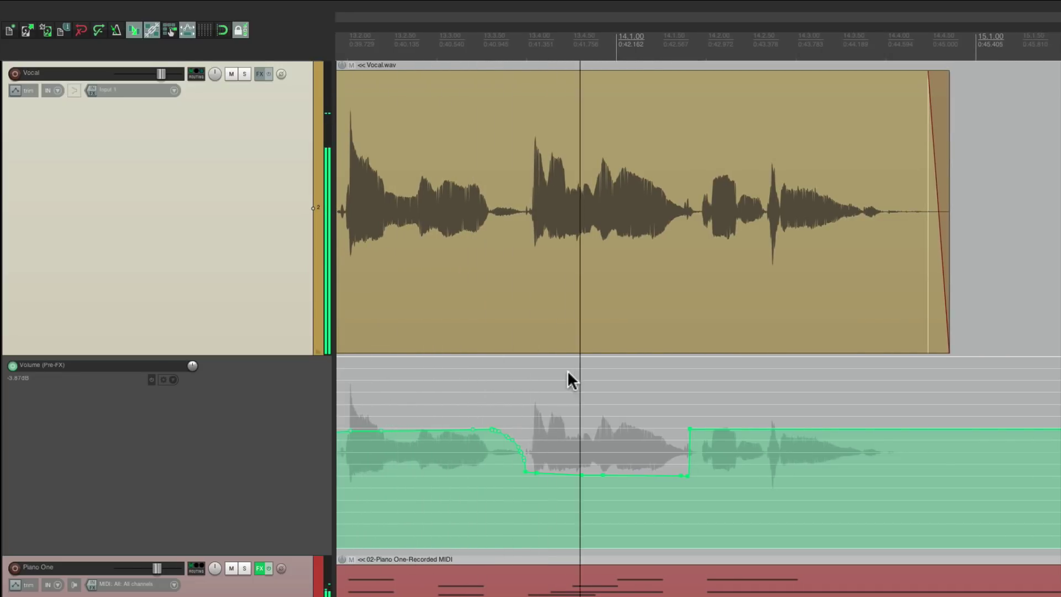
scroll(567, 370, "right", 5)
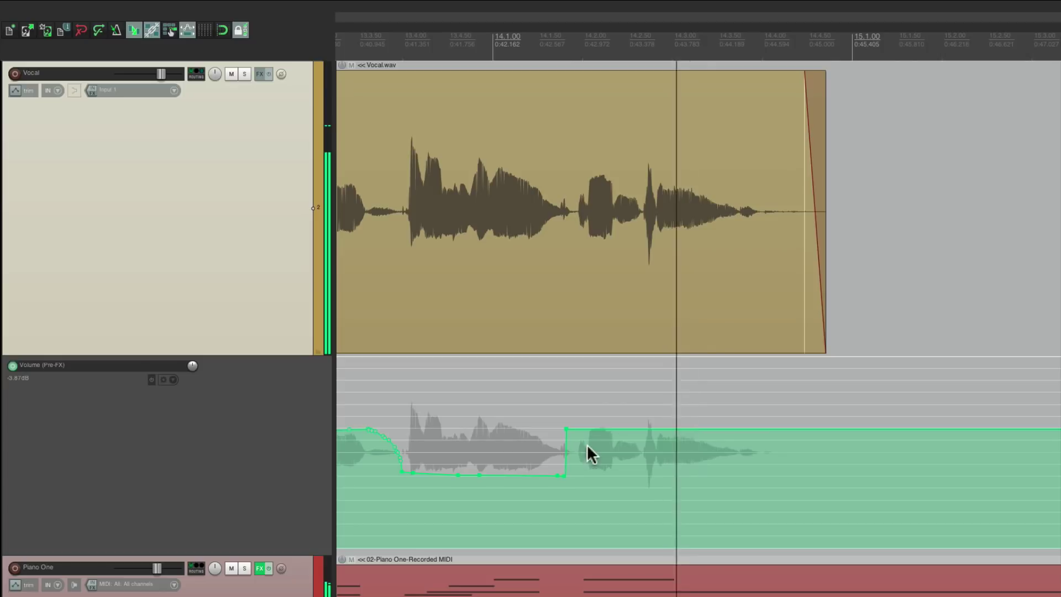
left_click_drag(567, 429, 782, 422)
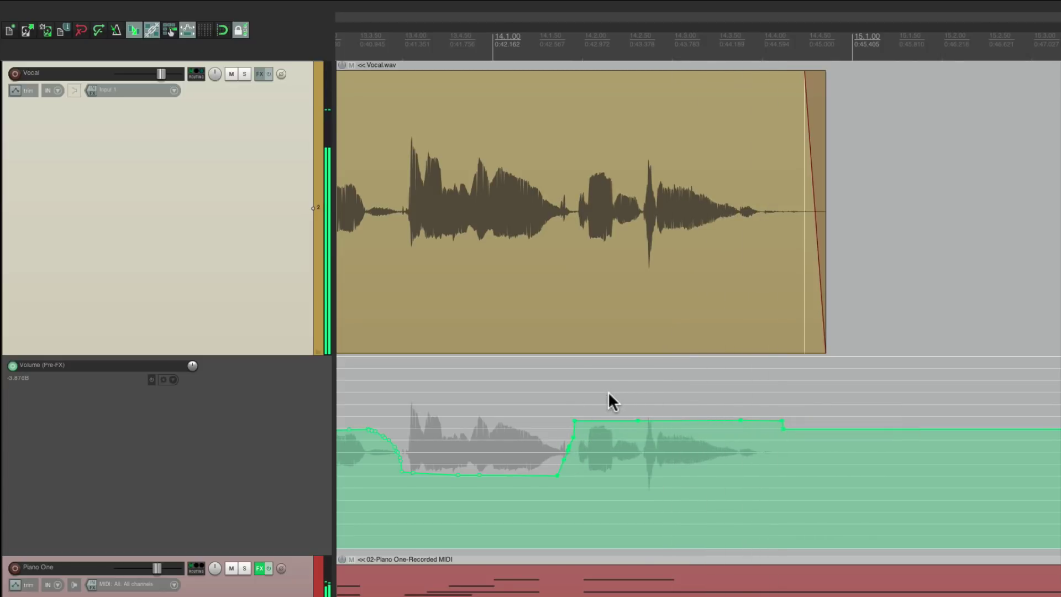
scroll(607, 391, "down", 4)
scroll(608, 391, "up", 1)
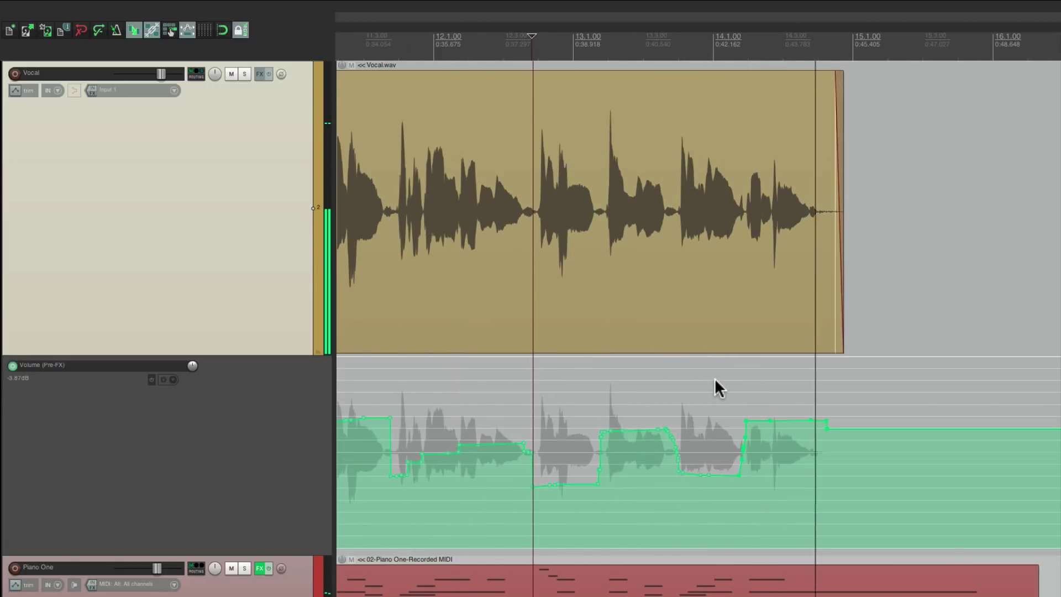
key("space")
scroll(714, 376, "left", 5)
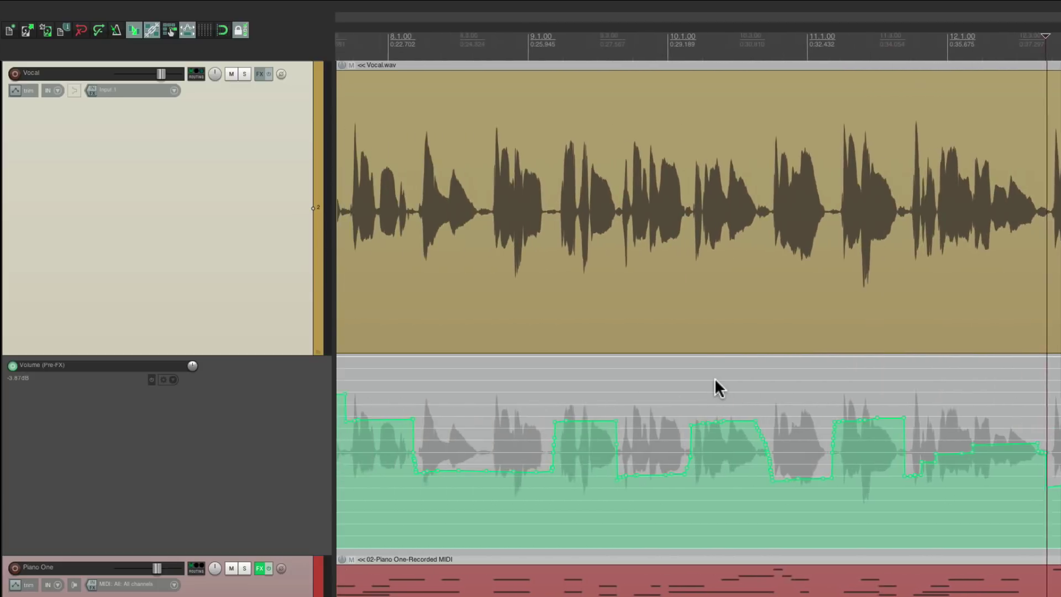
scroll(714, 377, "left", 5)
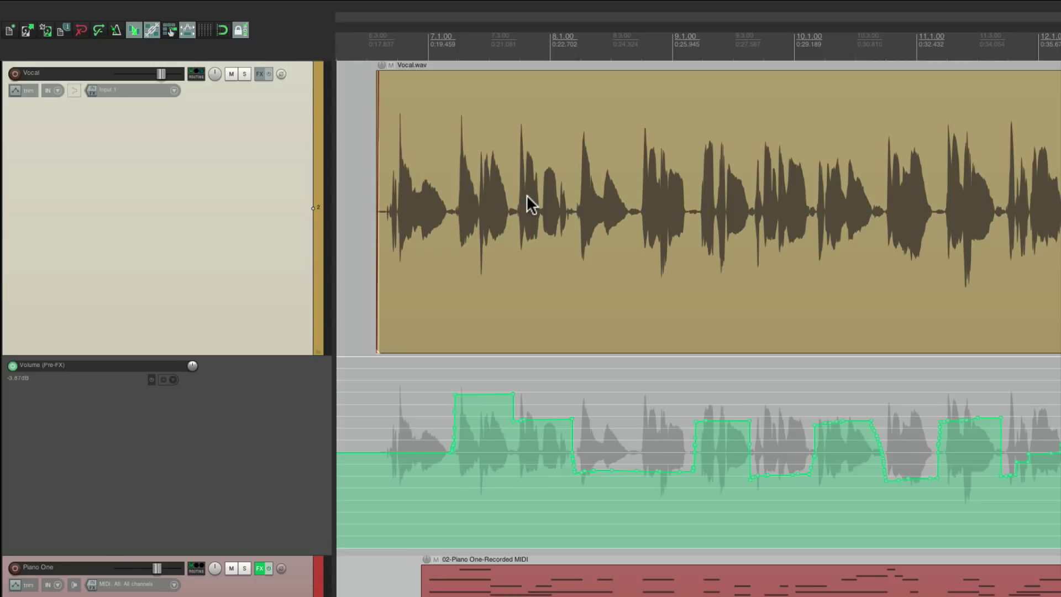
left_click(151, 379)
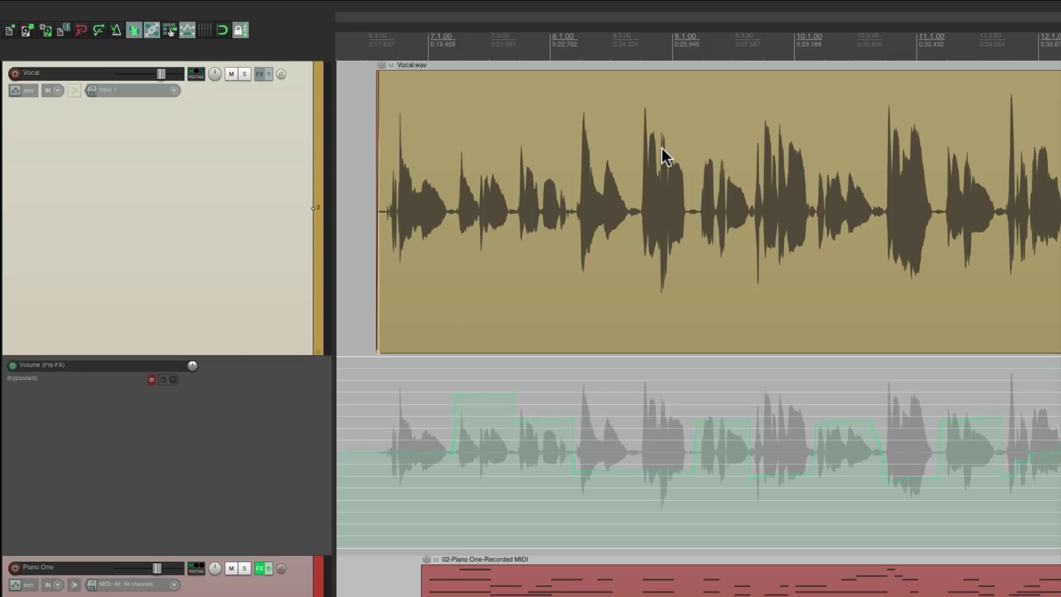
left_click(151, 380)
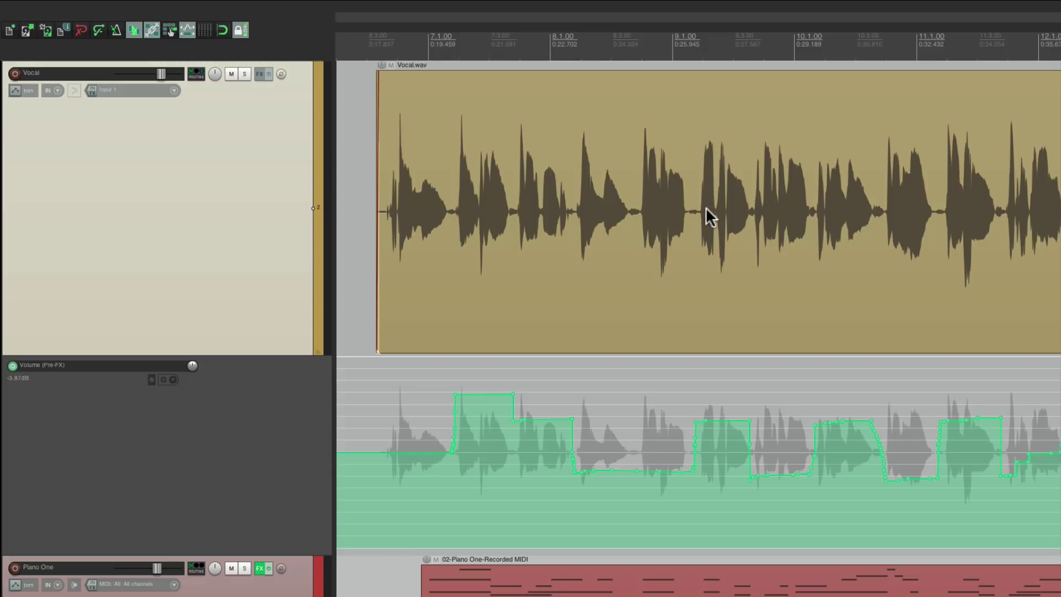
left_click(370, 356)
key("space")
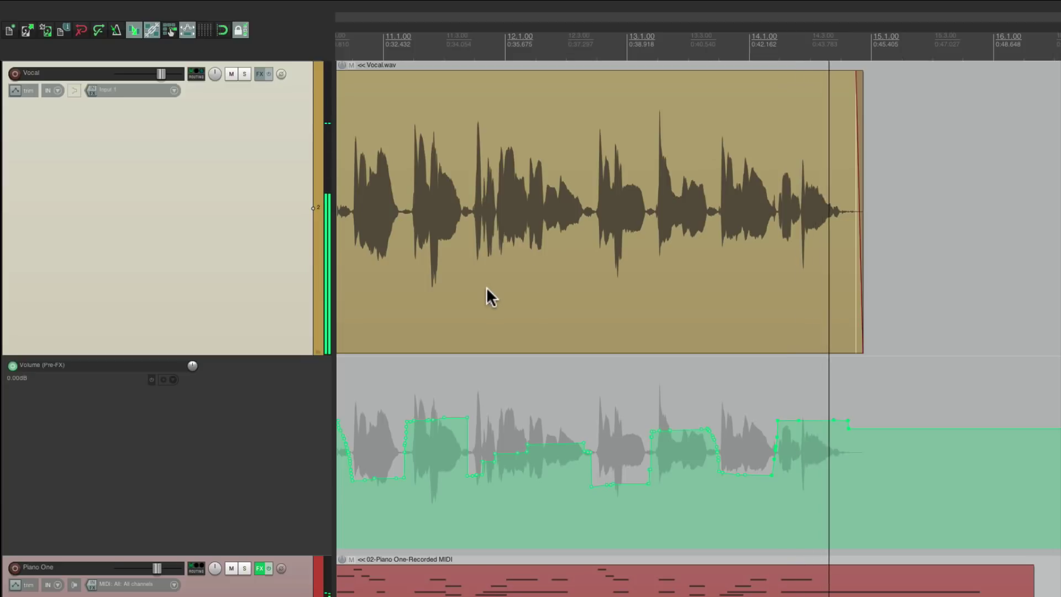
key("space")
Draw a lower envelope step before bar 12.1 and audition it from the phrase start.
scroll(475, 254, "up", 10)
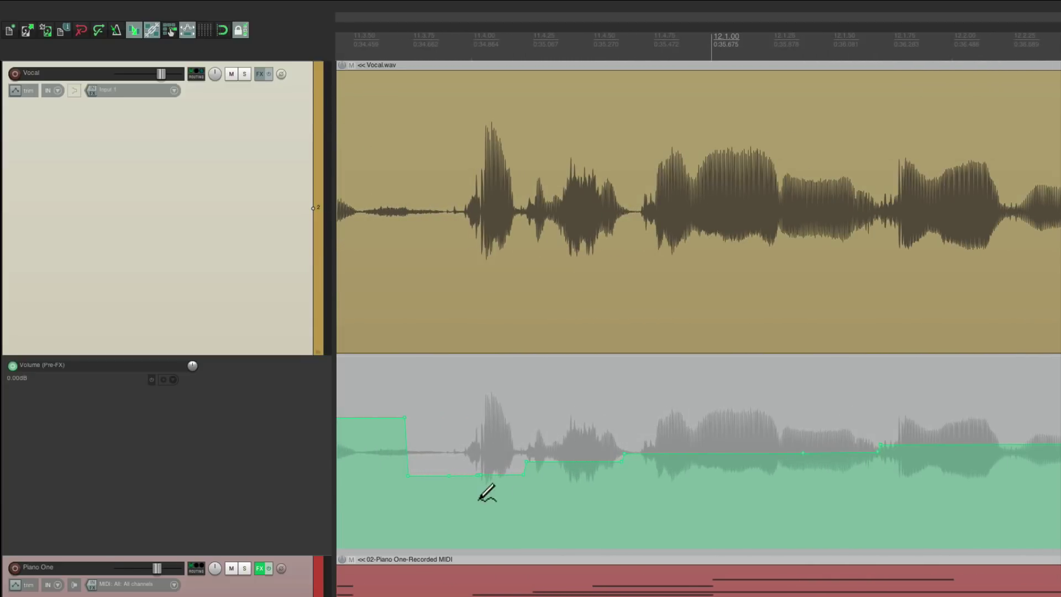
left_click_drag(442, 490, 520, 489)
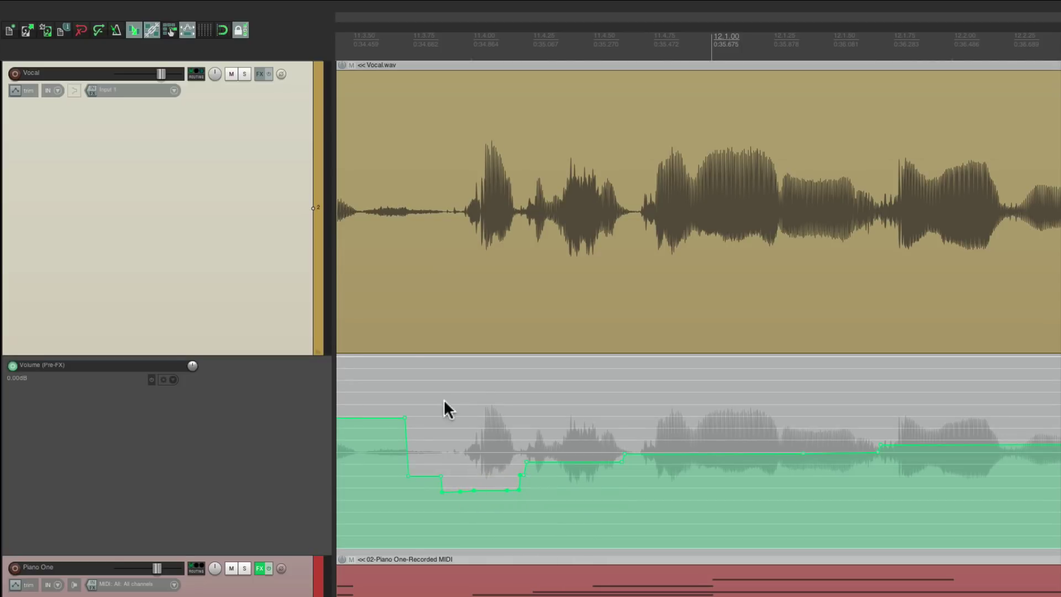
left_click(426, 353)
key("space")
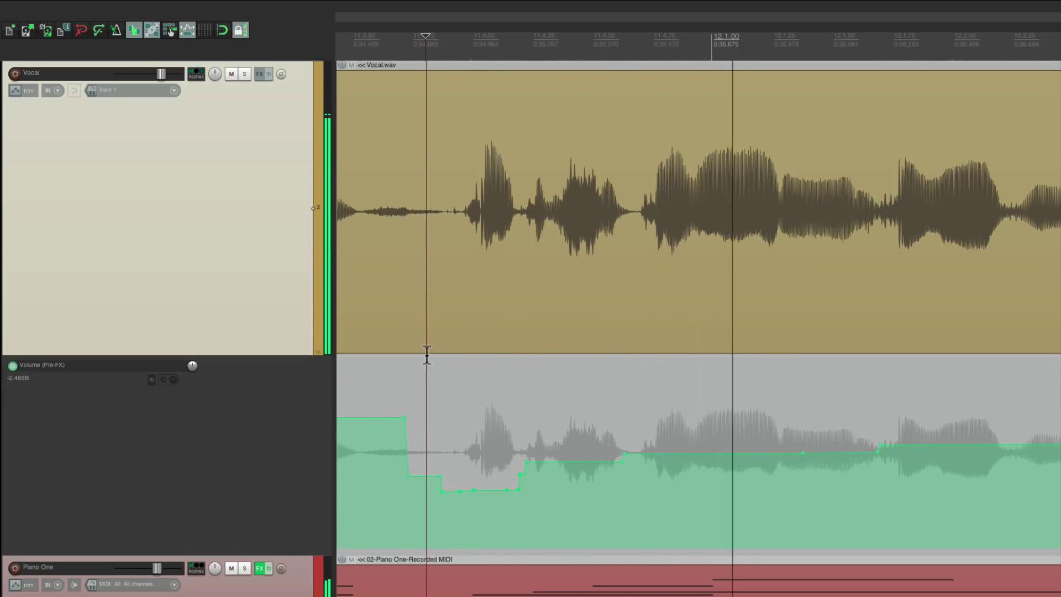
scroll(426, 354, "down", 5)
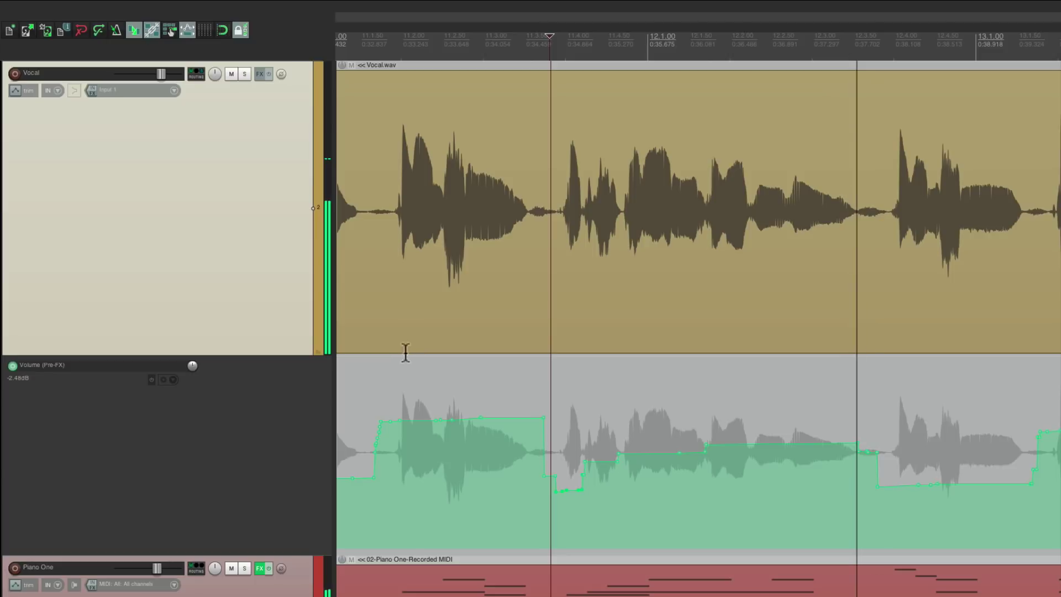
left_click(404, 354)
left_click(404, 356)
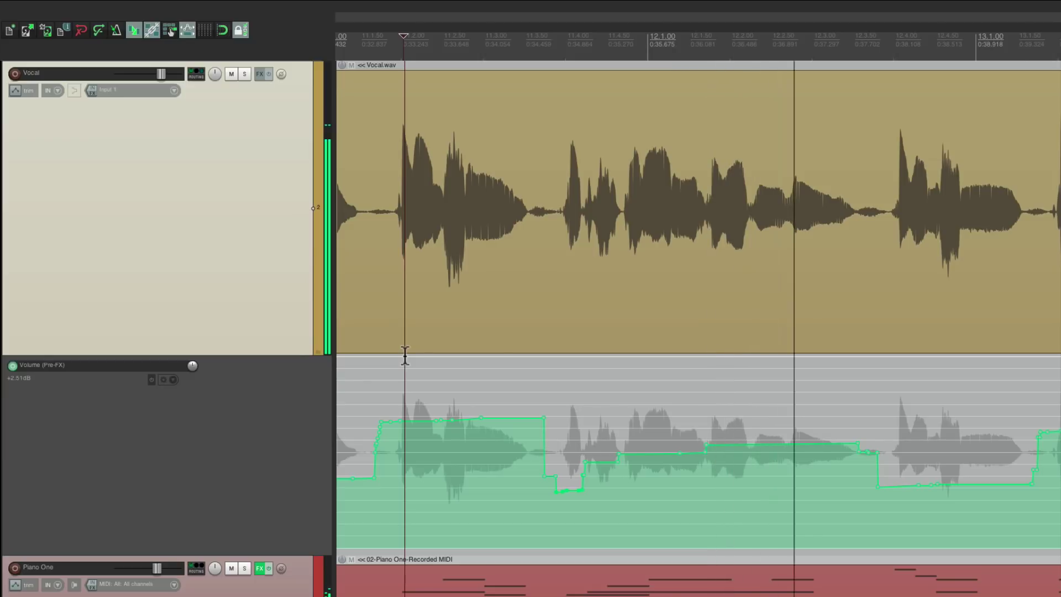
key("space")
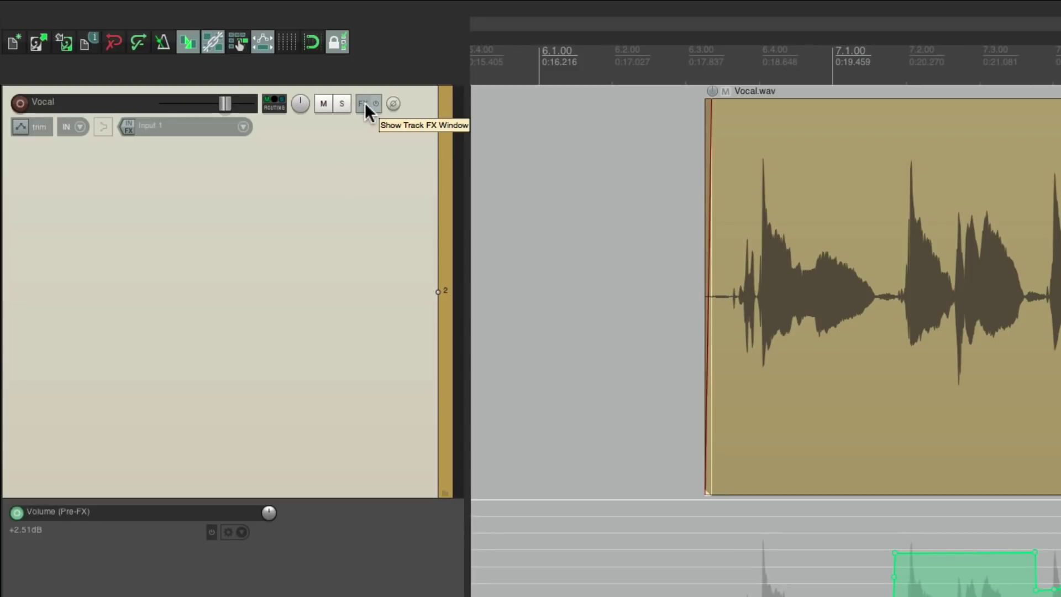
Add ReaComp to the Vocal track's FX chain.
left_click(364, 103)
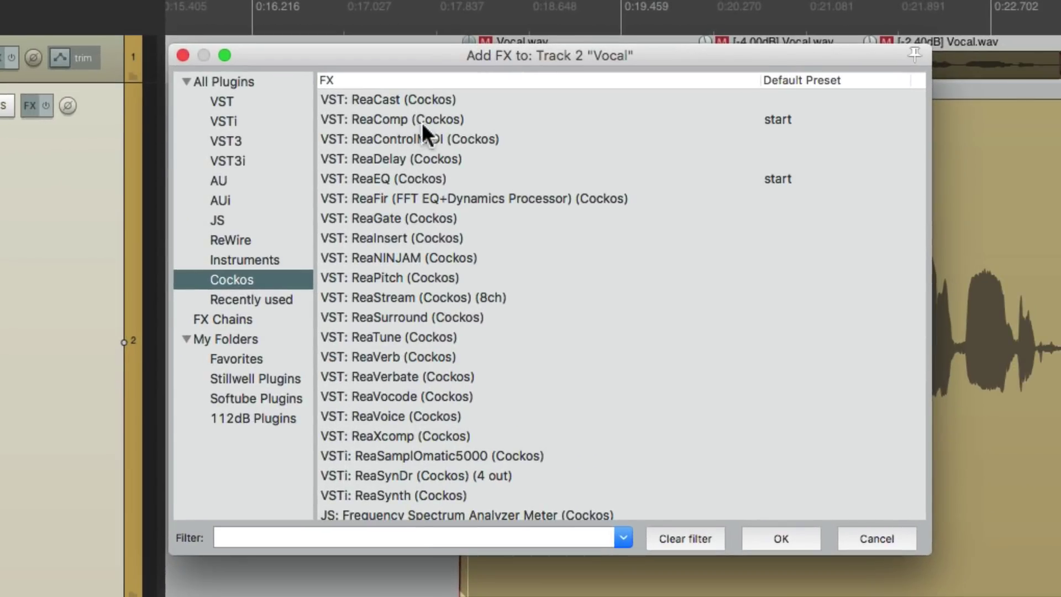
left_click(423, 121)
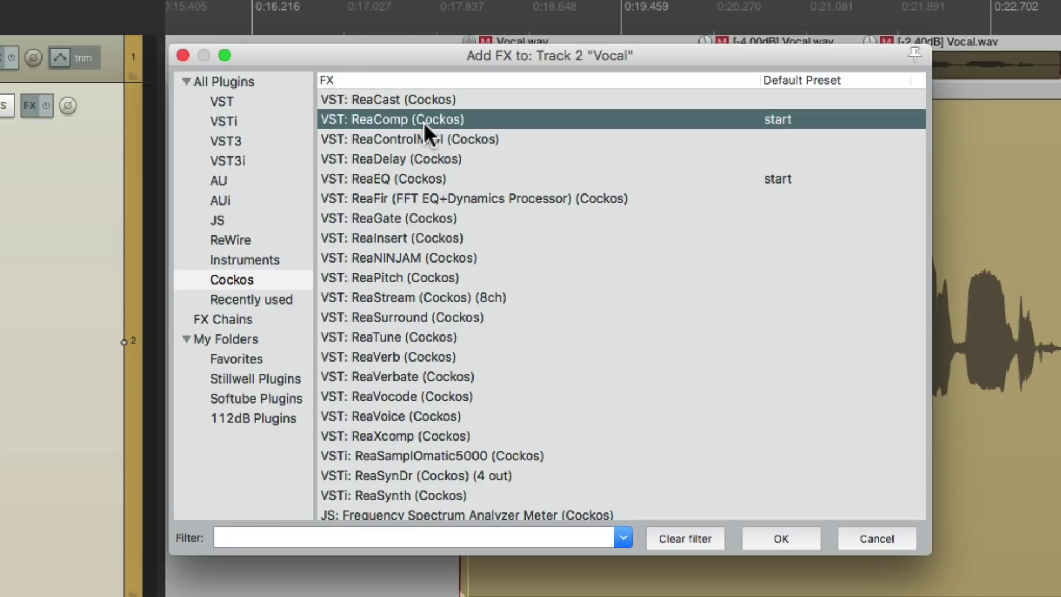
double_click(423, 121)
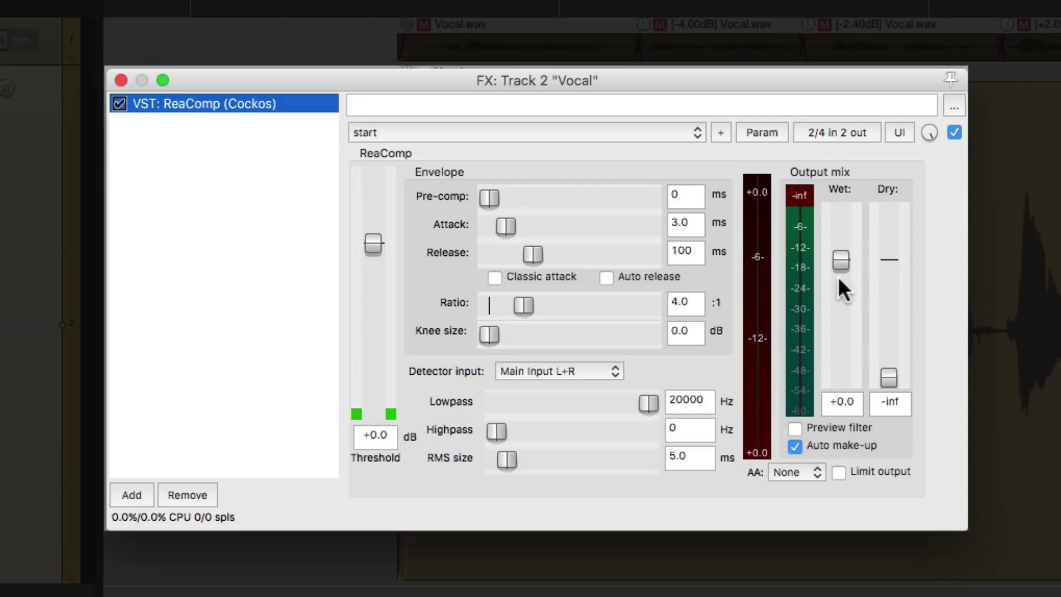
Set ReaComp to wet -5.2, threshold -18.7 dB, attack 4.8 ms and release 44 ms.
left_click_drag(842, 264, 842, 281)
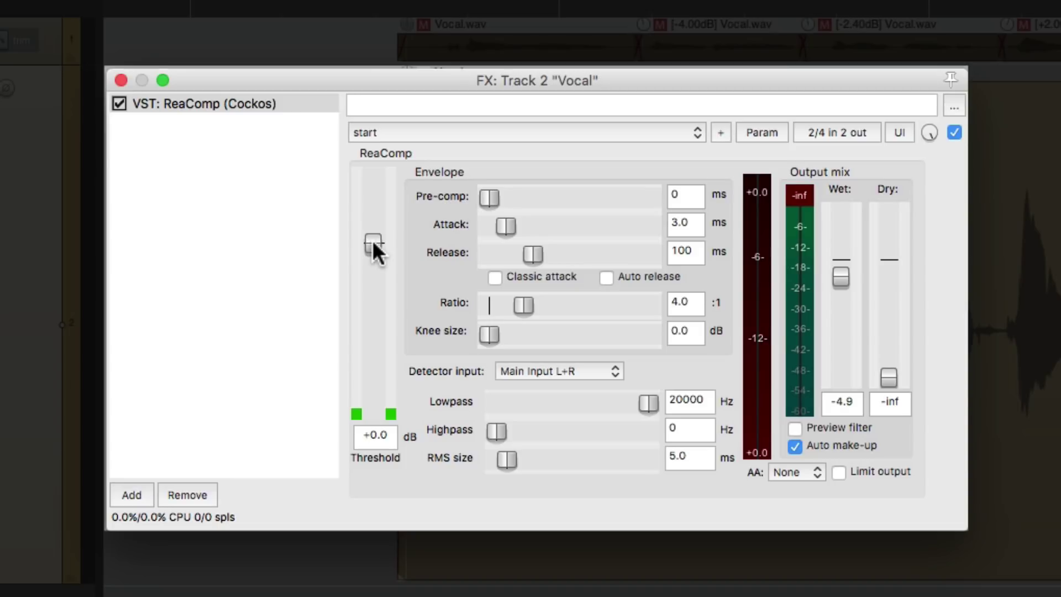
key("space")
left_click_drag(374, 242, 373, 332)
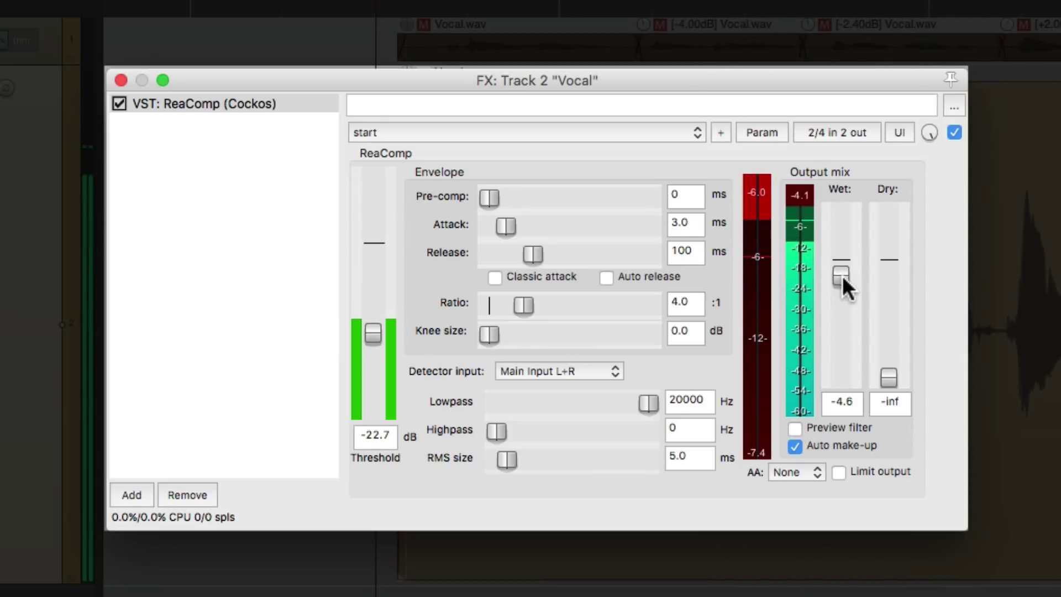
left_click_drag(841, 276, 842, 279)
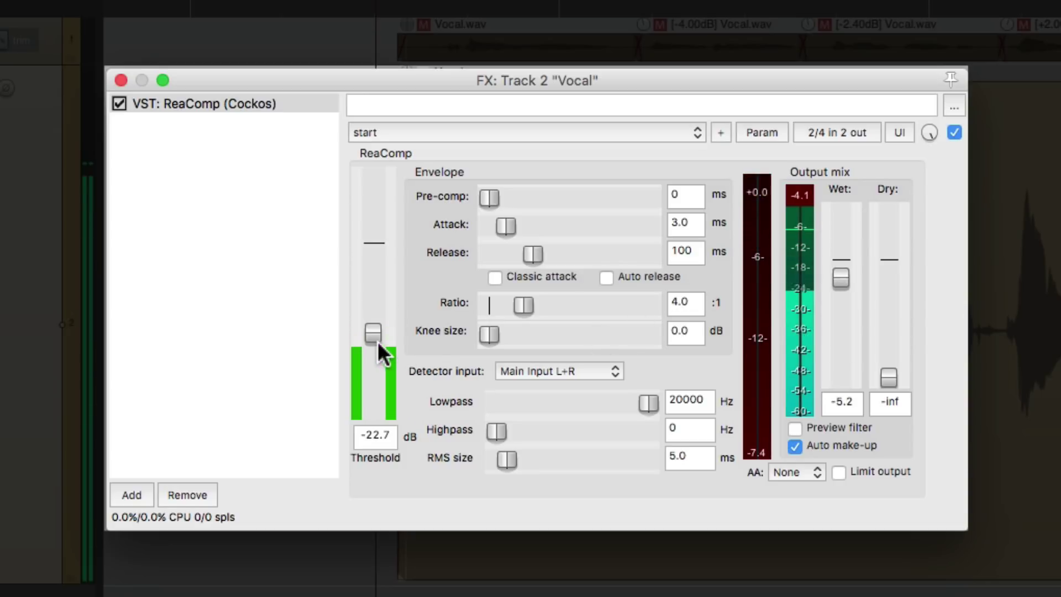
left_click_drag(376, 340, 370, 323)
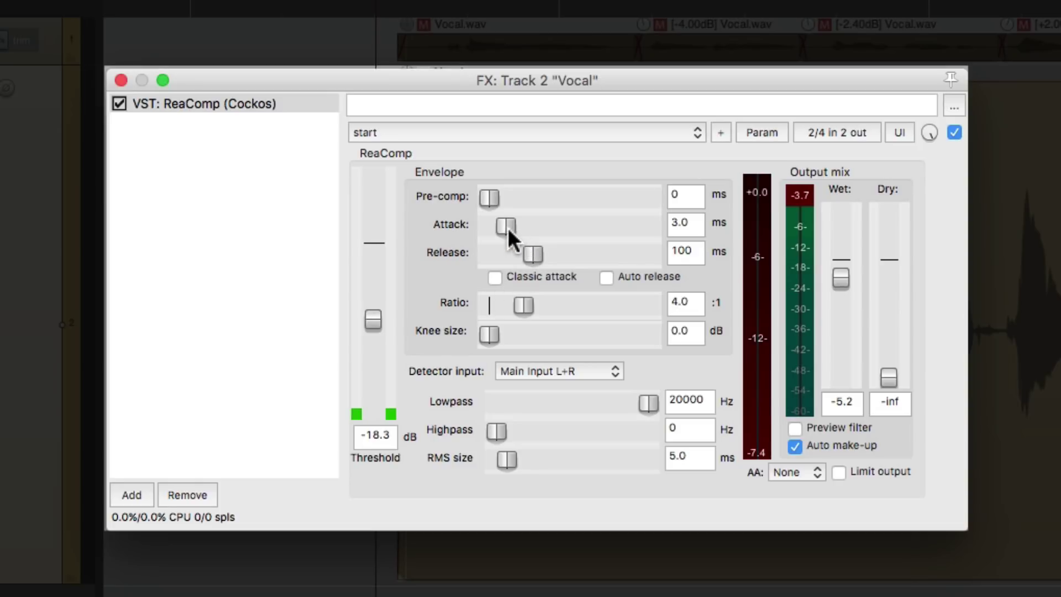
mouse_move(506, 226)
left_mouse_down()
mouse_move(498, 226)
mouse_move(512, 227)
left_mouse_up()
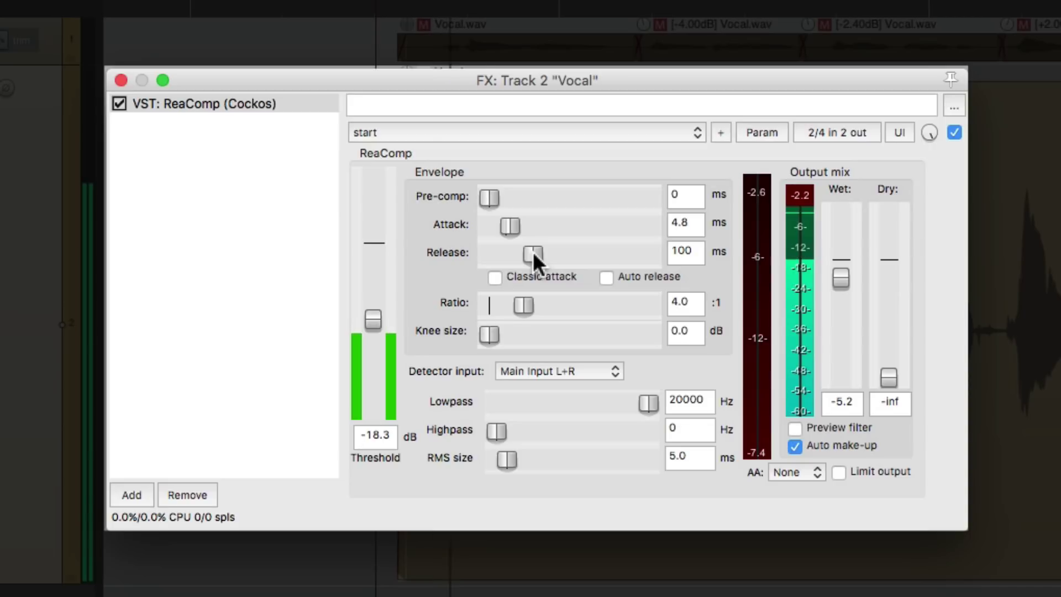
left_click_drag(532, 251, 521, 253)
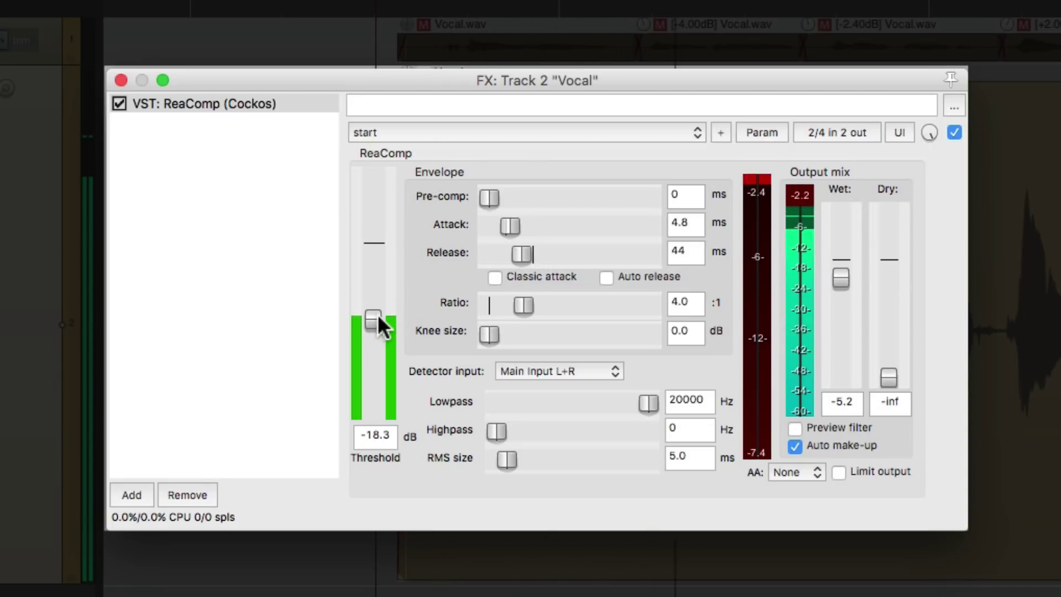
left_click_drag(371, 320, 371, 323)
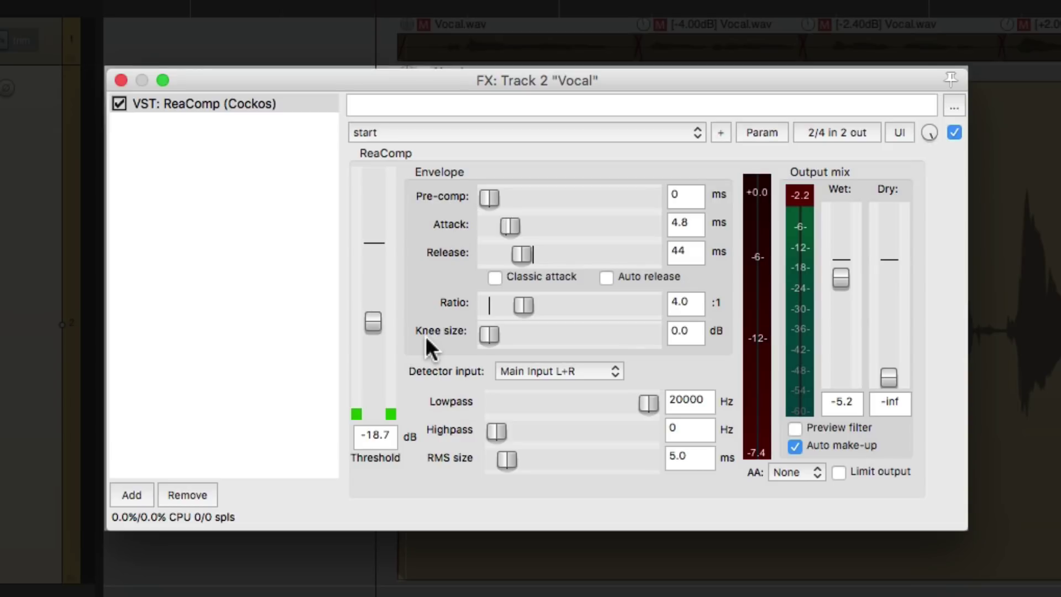
Close ReaComp and enable the Vocal track's post-FX Volume envelope.
left_click(121, 80)
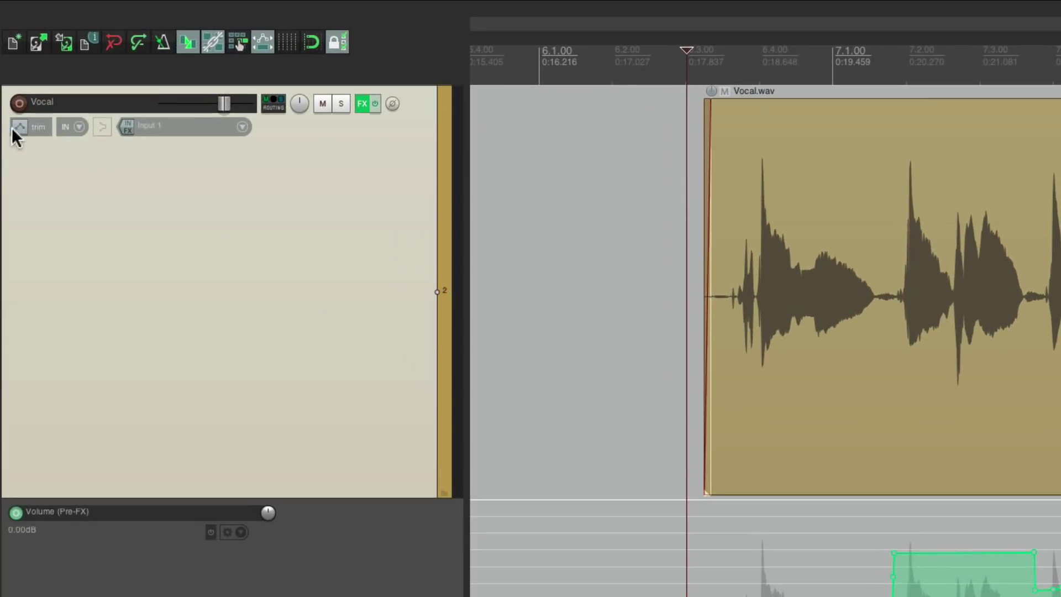
left_click(15, 131)
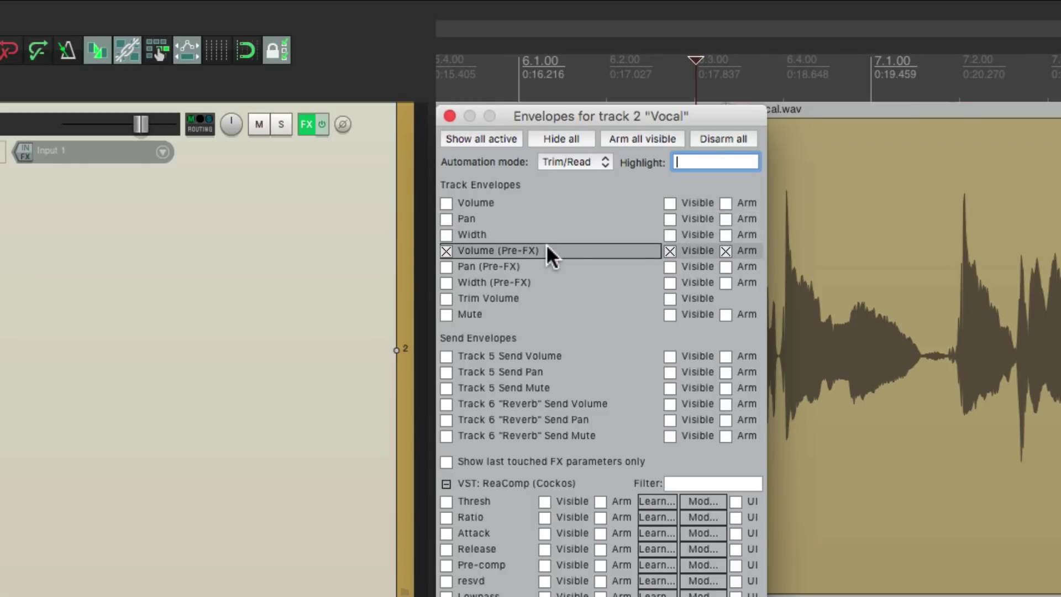
left_click(446, 203)
left_click(449, 115)
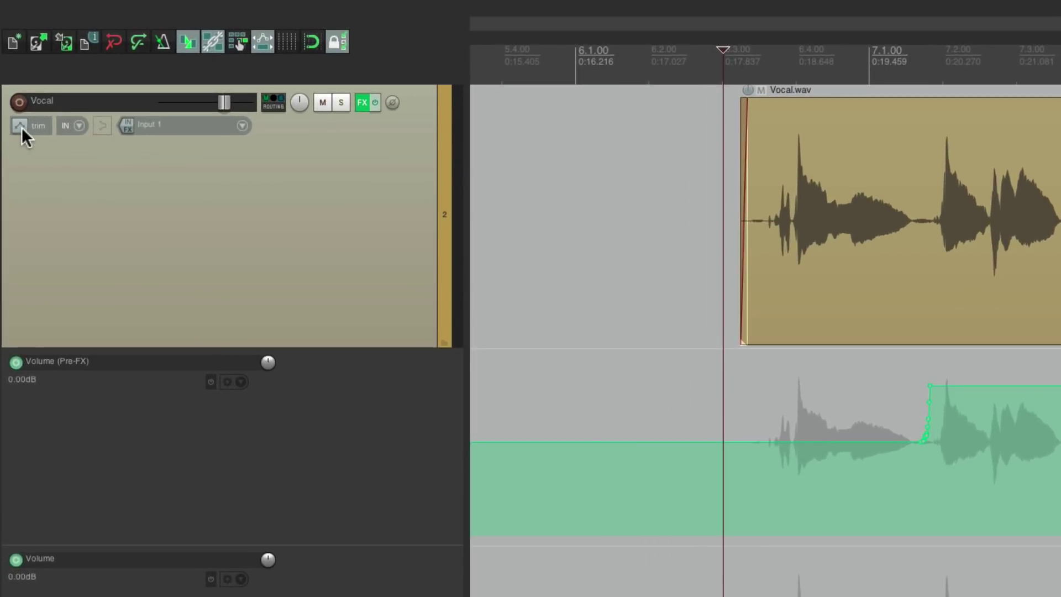
Disarm the Volume (Pre-FX) envelope, leaving only Volume armed.
left_click(20, 126)
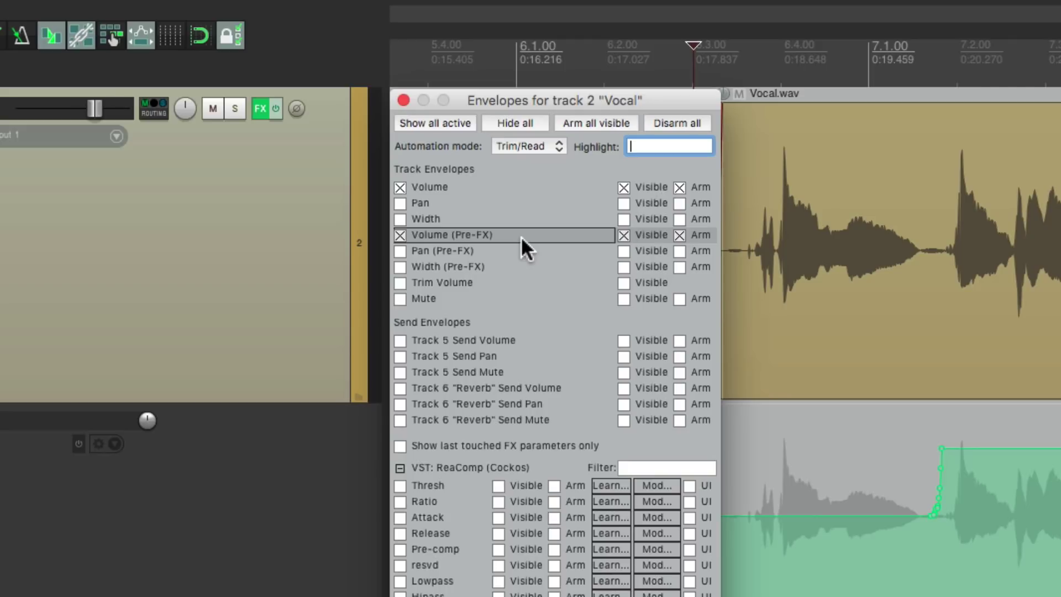
left_click(674, 235)
left_click(700, 188)
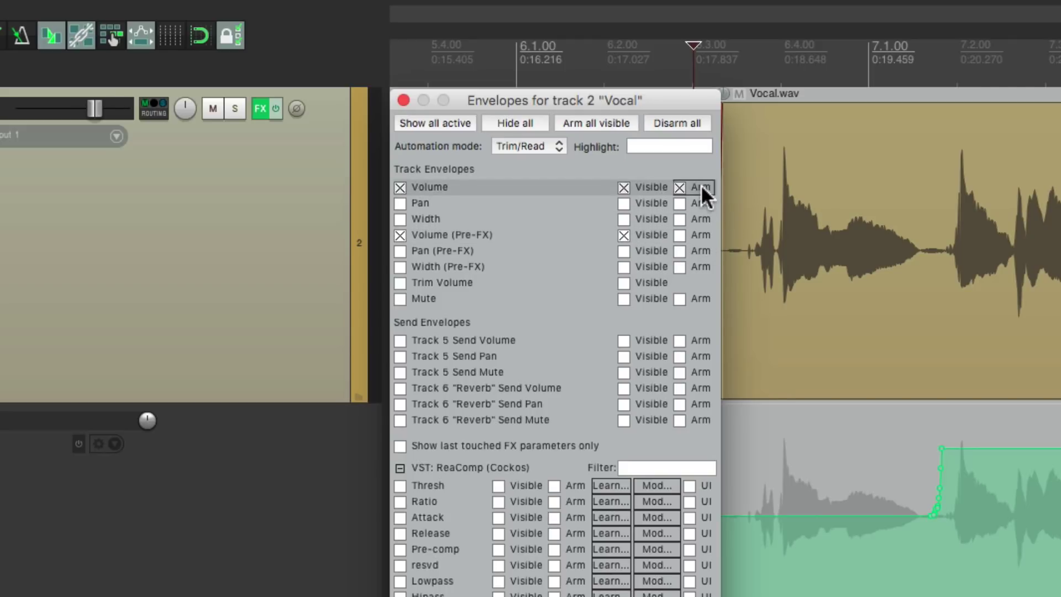
left_click(404, 101)
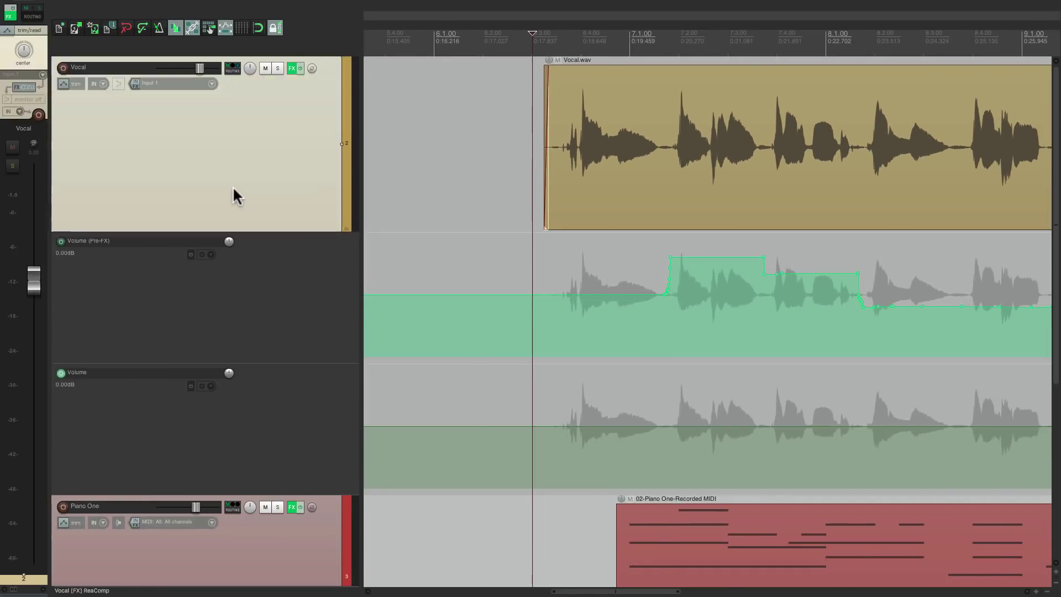
Switch the Vocal track's automation mode to Touch and close the ReaComp window.
left_click(238, 190)
mouse_move(37, 280)
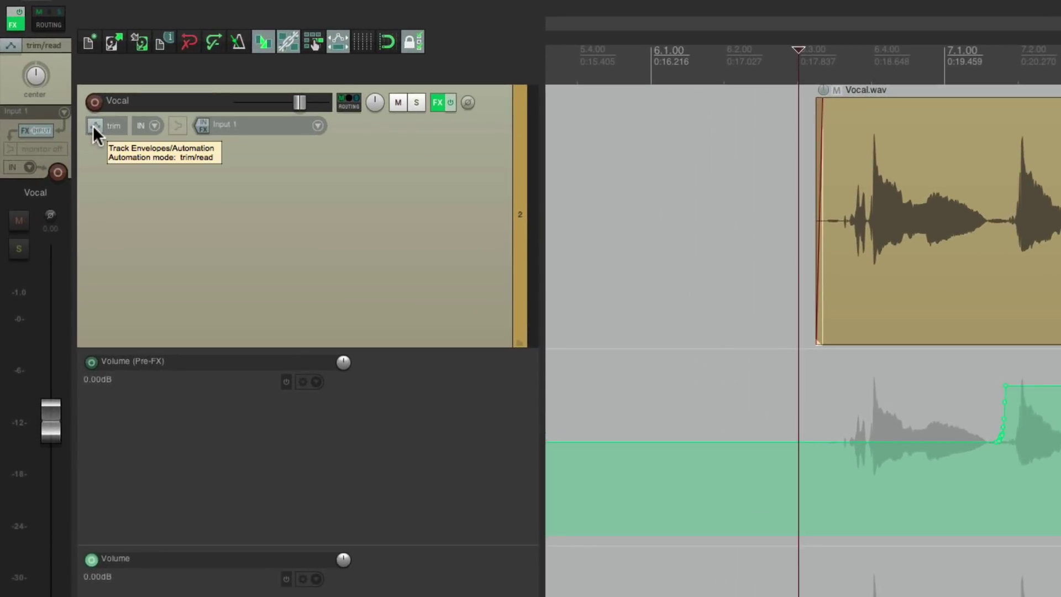
left_click(94, 126)
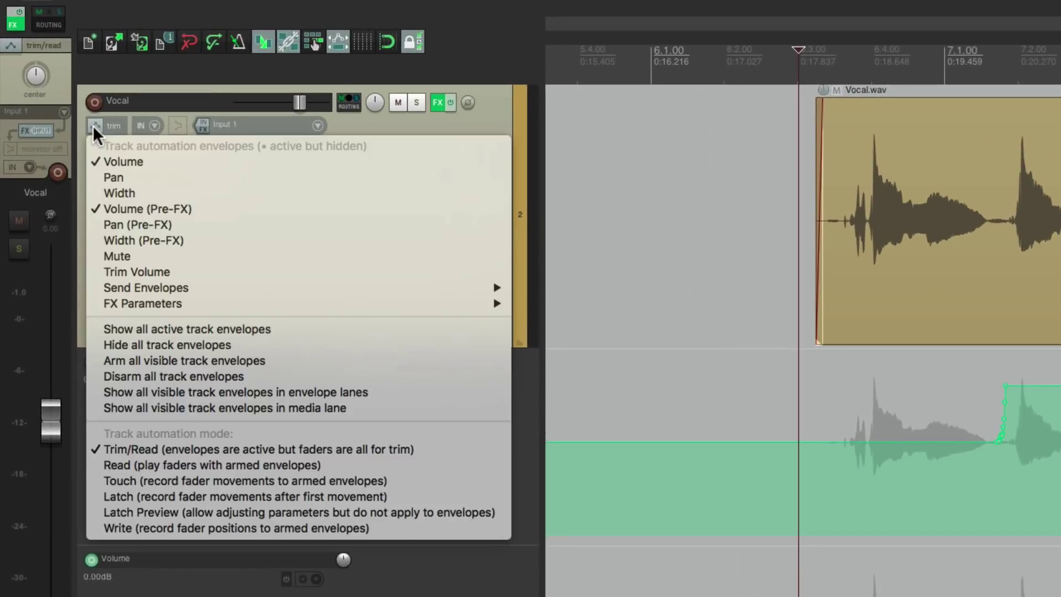
left_click(133, 485)
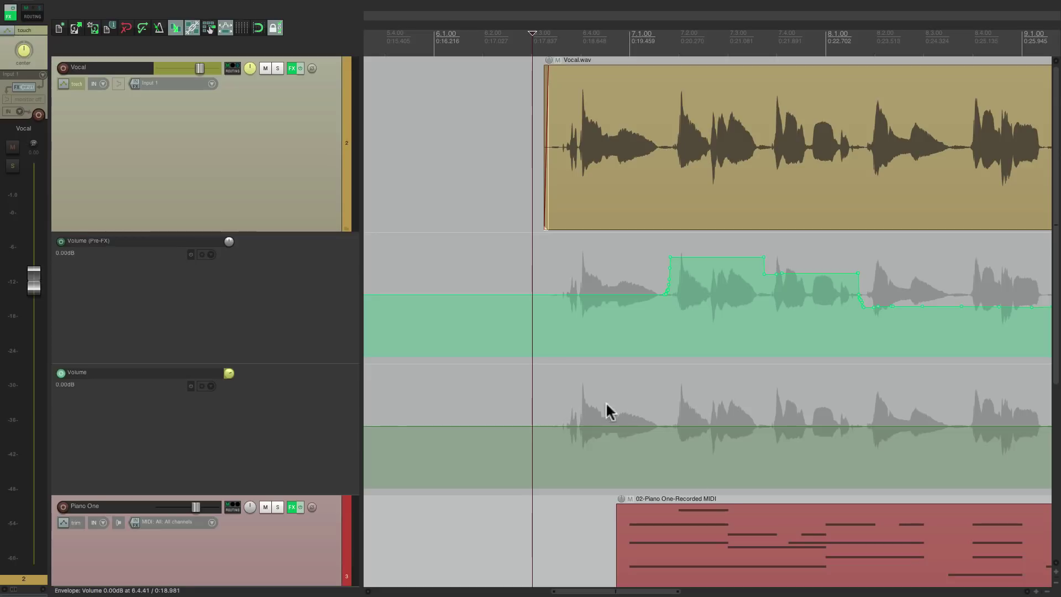
scroll(597, 400, "right", 5)
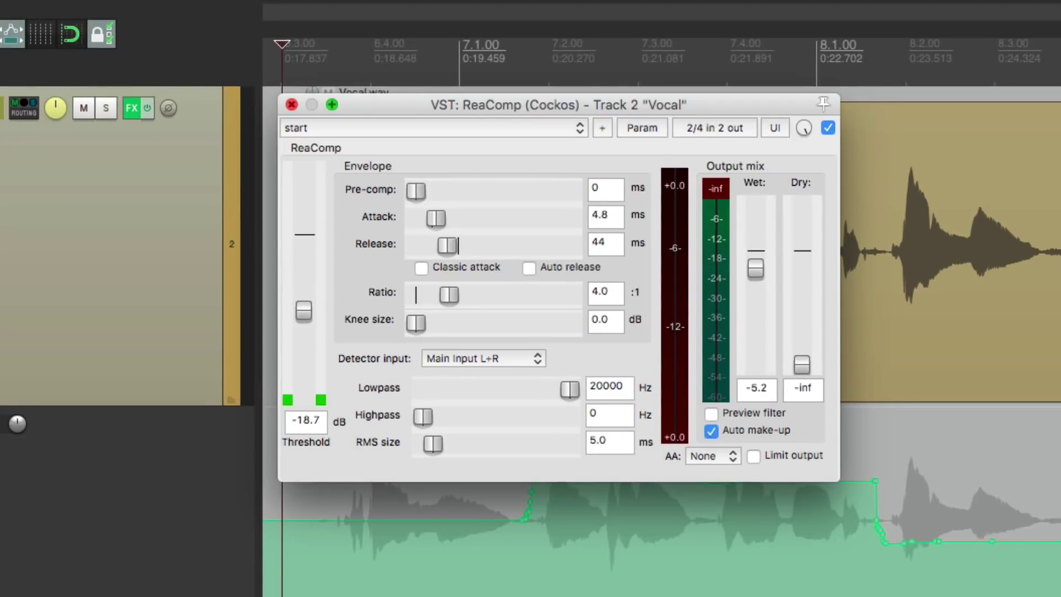
left_click(291, 105)
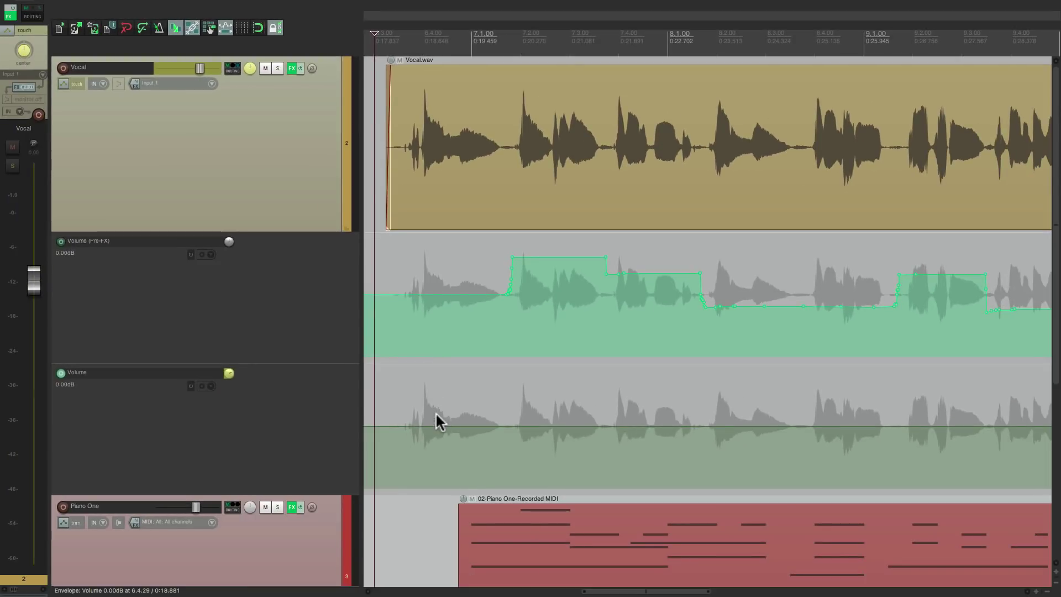
Play the project and ride the Vocal fader to record Volume points just below 0dB.
mouse_move(37, 287)
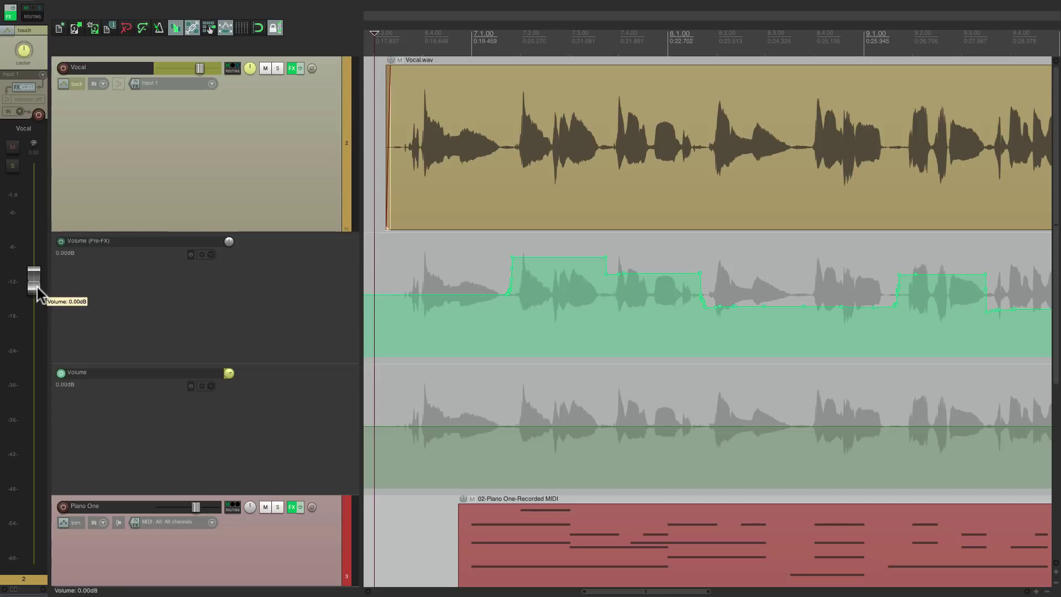
key("space")
left_click_drag(37, 287, 67, 297)
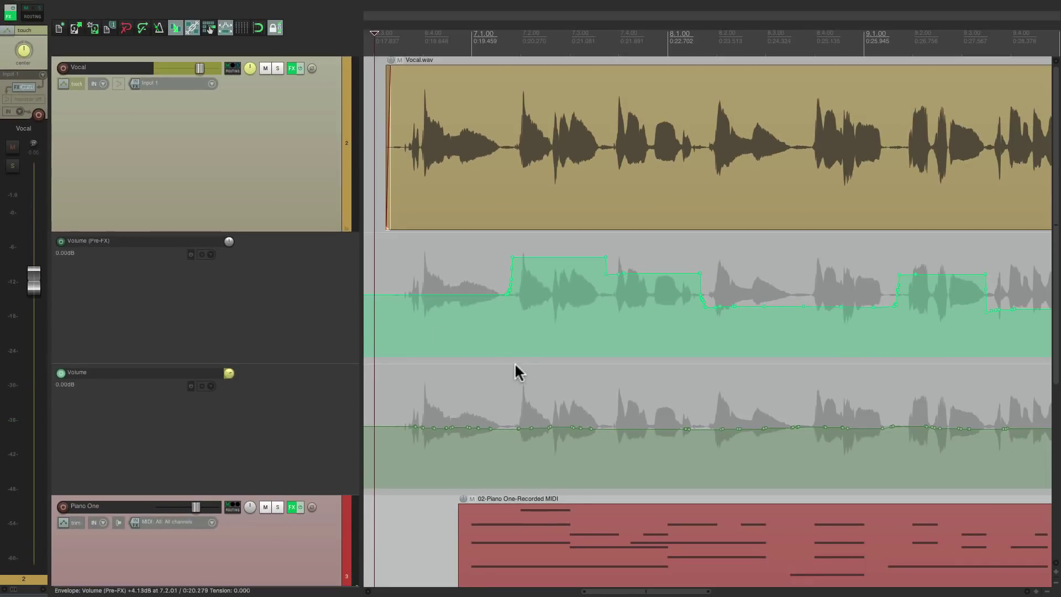
scroll(512, 368, "down", 3)
scroll(512, 370, "right", 8)
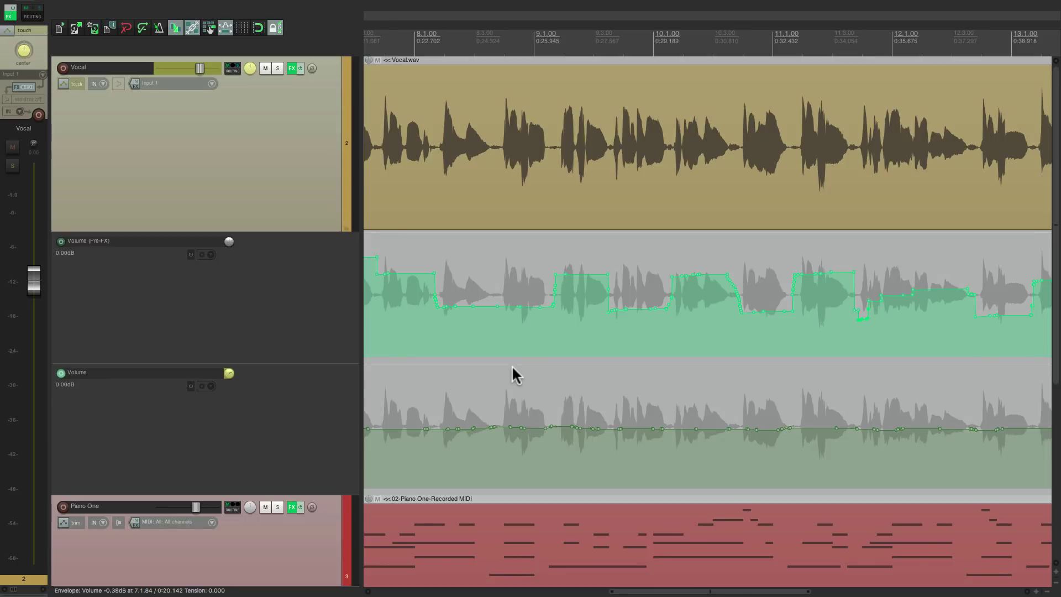
scroll(630, 425, "right", 8)
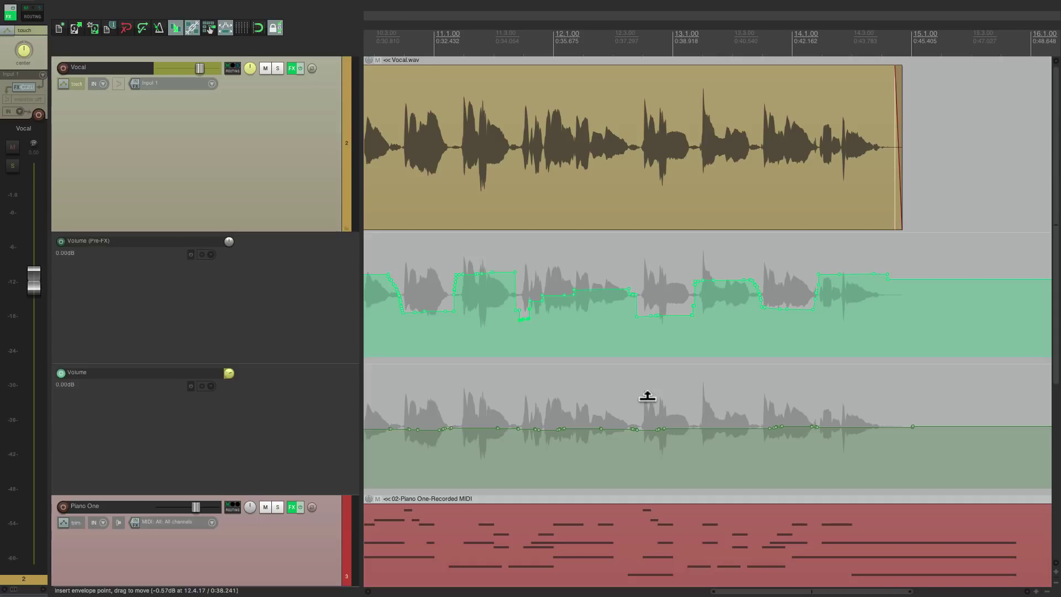
scroll(647, 396, "left", 10)
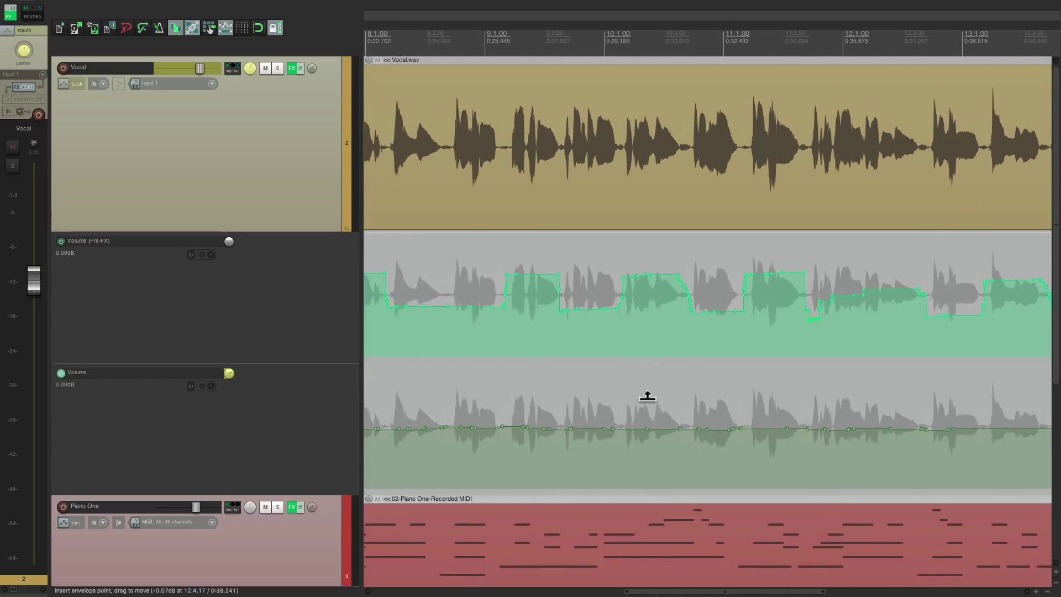
scroll(647, 396, "left", 4)
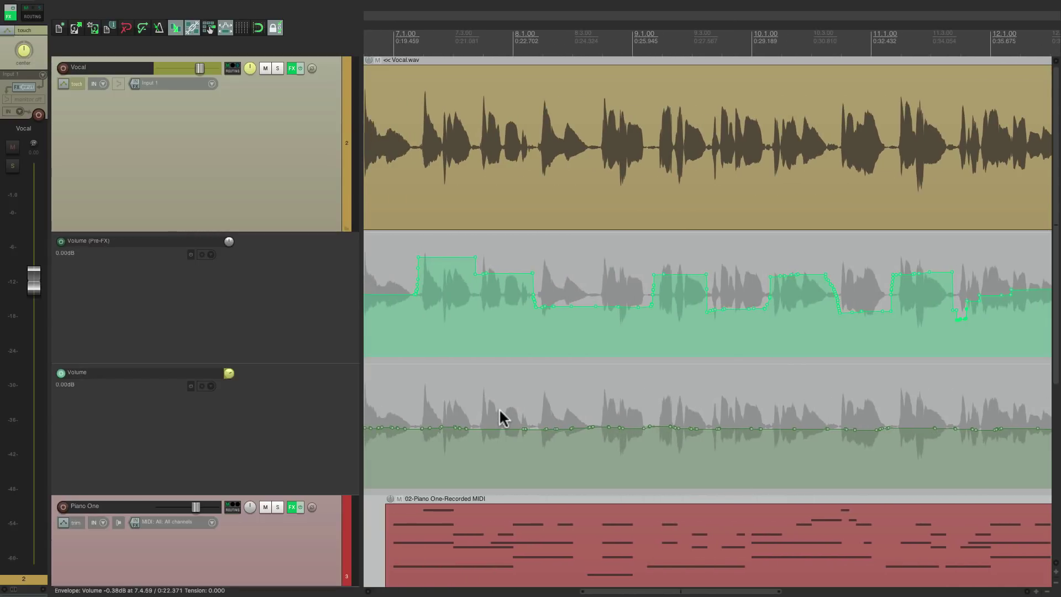
scroll(494, 419, "up", 3)
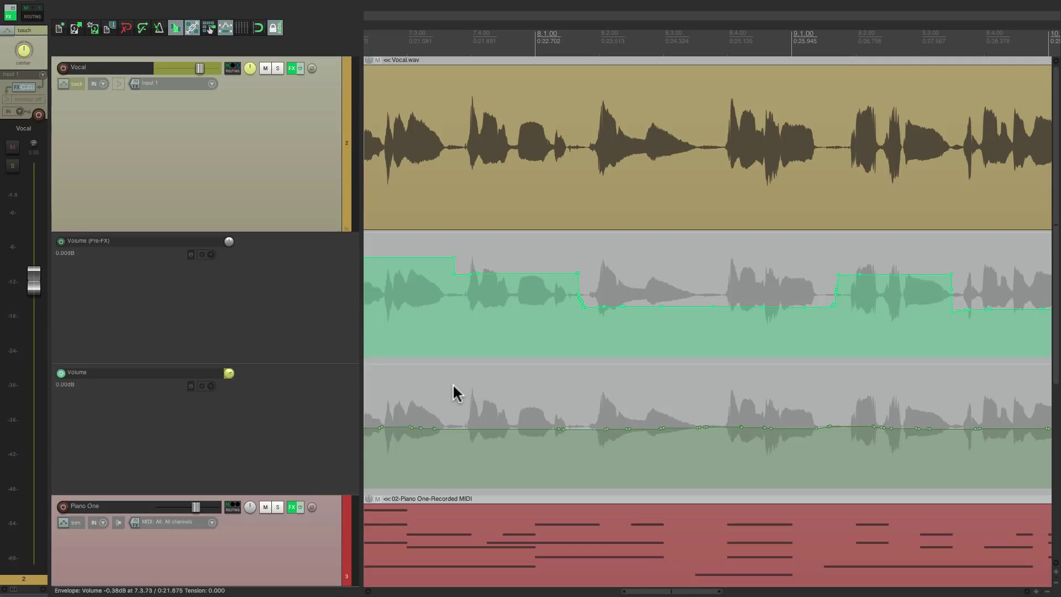
From just after bar 7.3, nudge the Vocal fader up during playback, then audition the result.
left_click(454, 358)
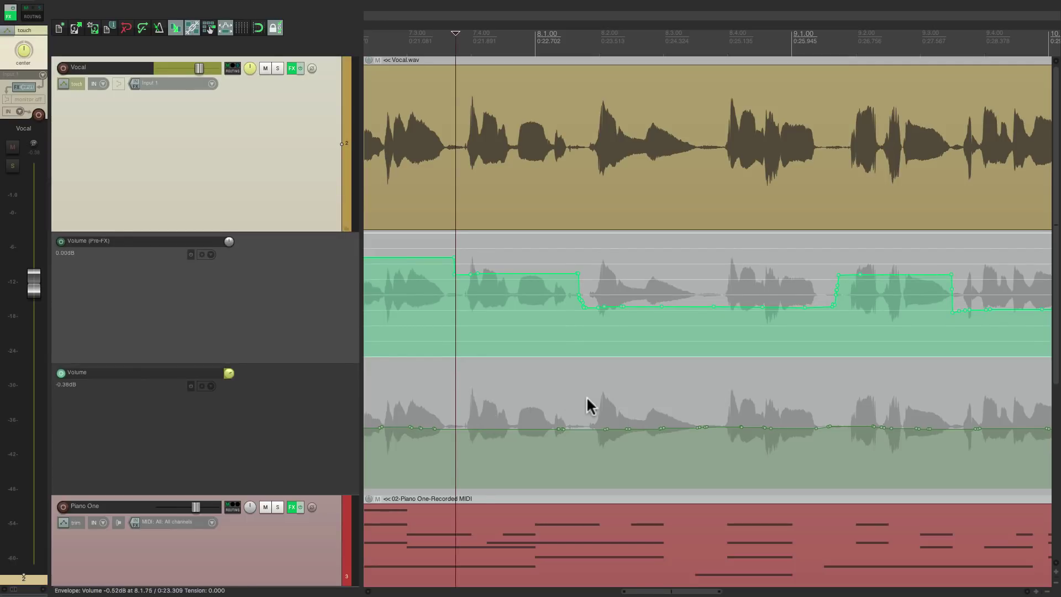
mouse_move(37, 279)
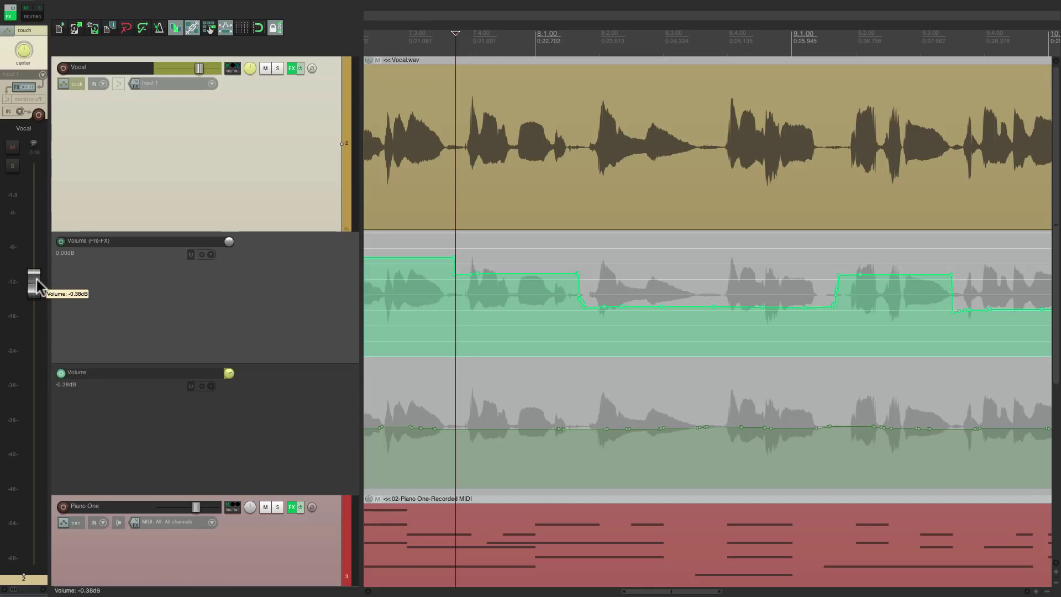
key("space")
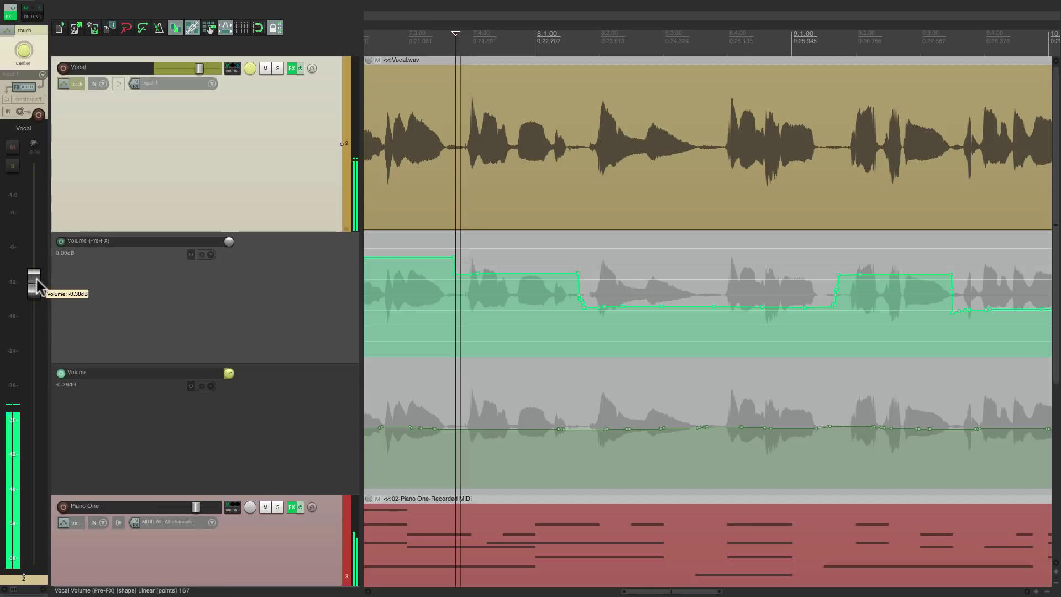
left_click_drag(36, 279, 32, 273)
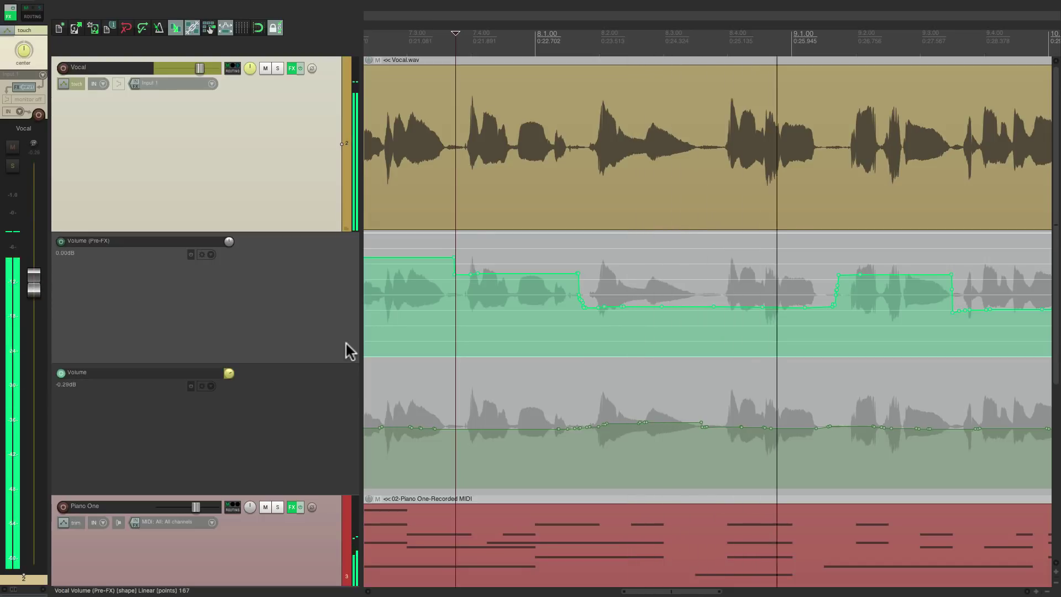
key("space")
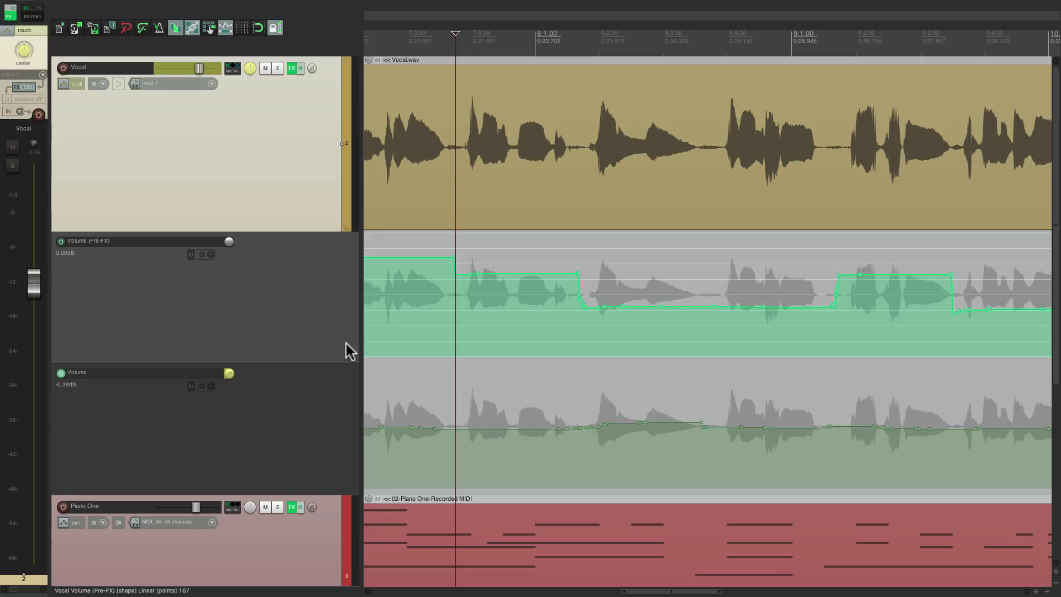
key("space")
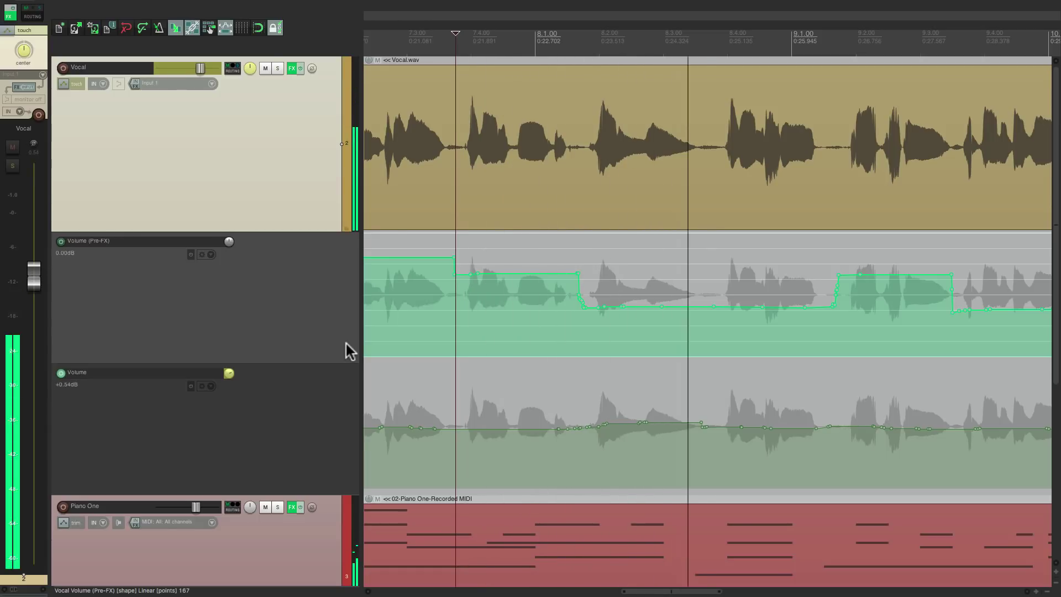
key("space")
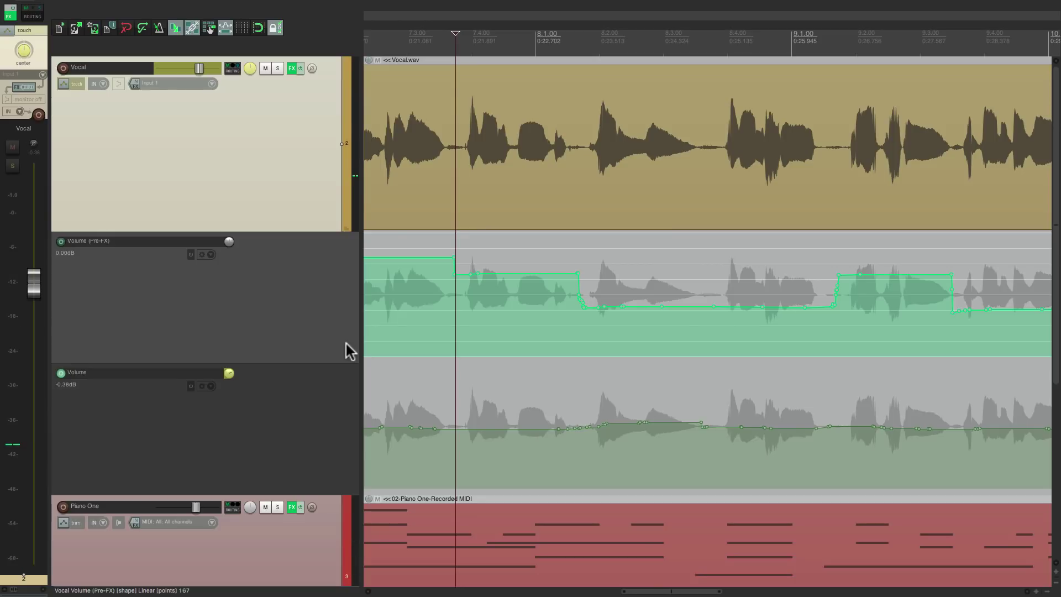
Record another small Vocal fader ride and replay the passage to hear it.
key("space")
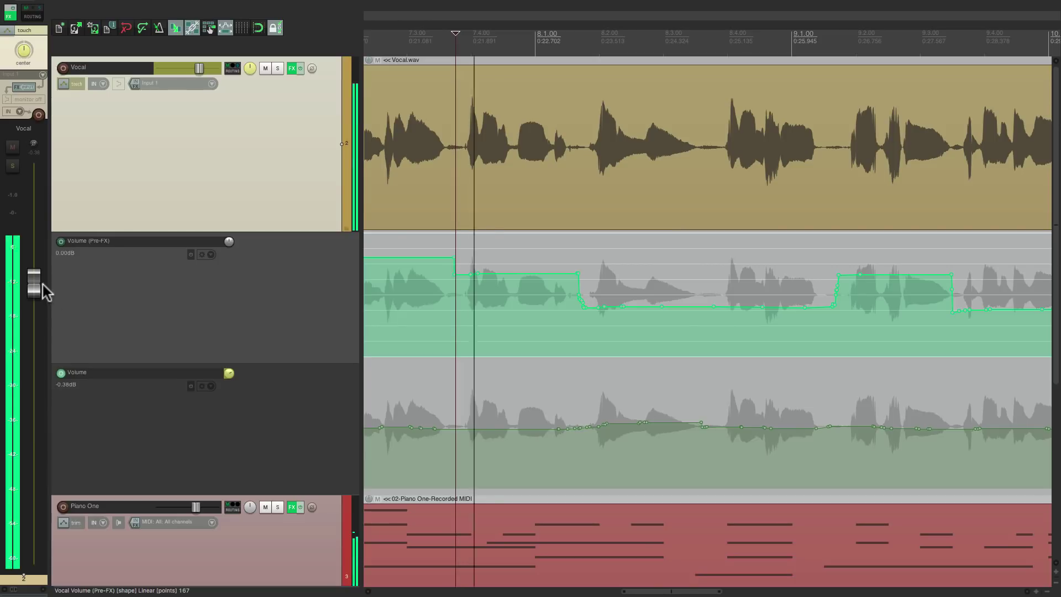
left_click_drag(37, 287, 35, 290)
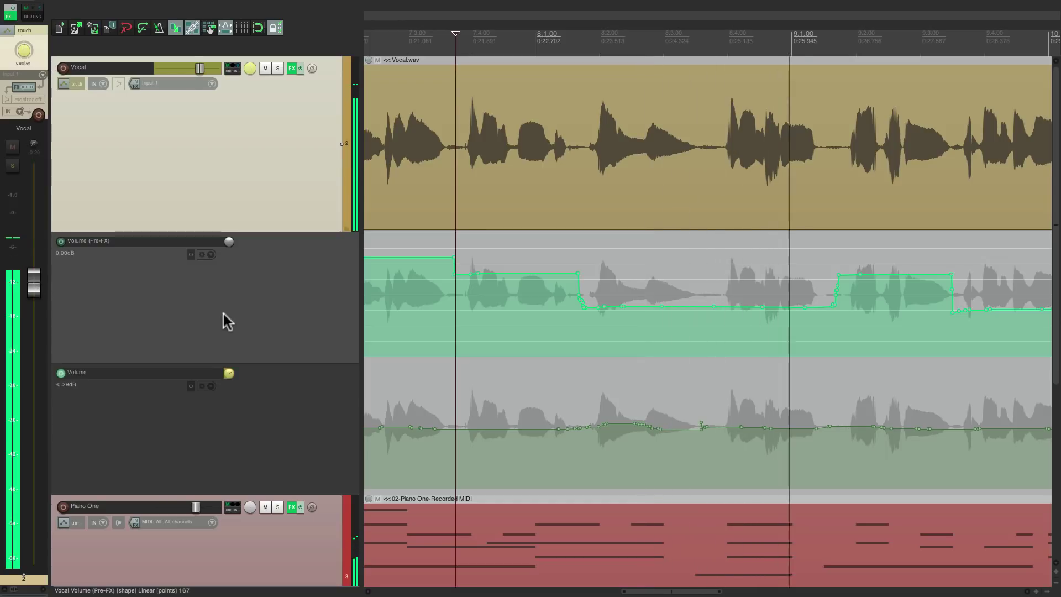
key("space")
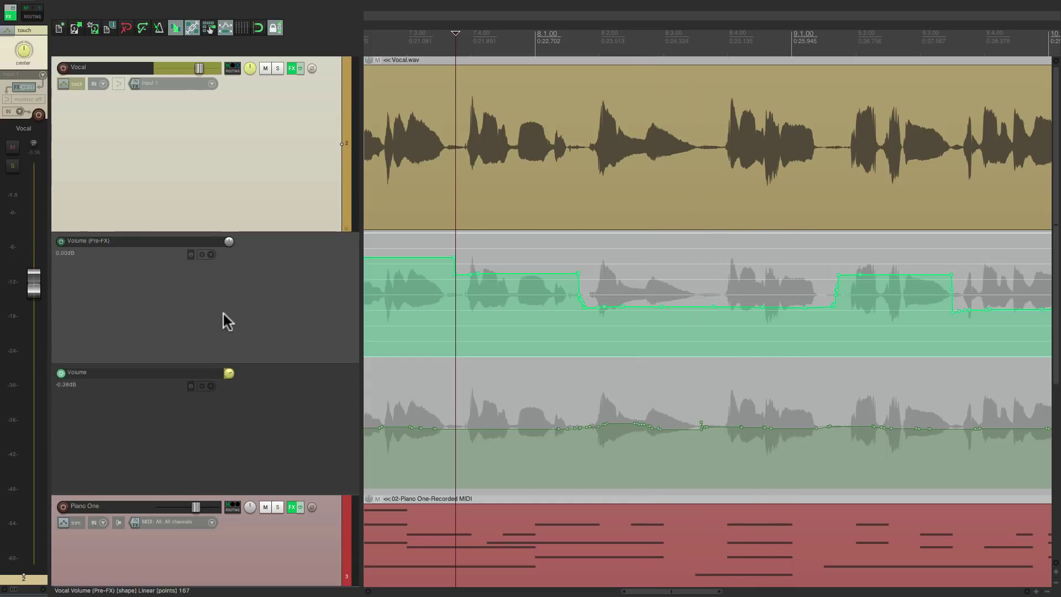
key("space")
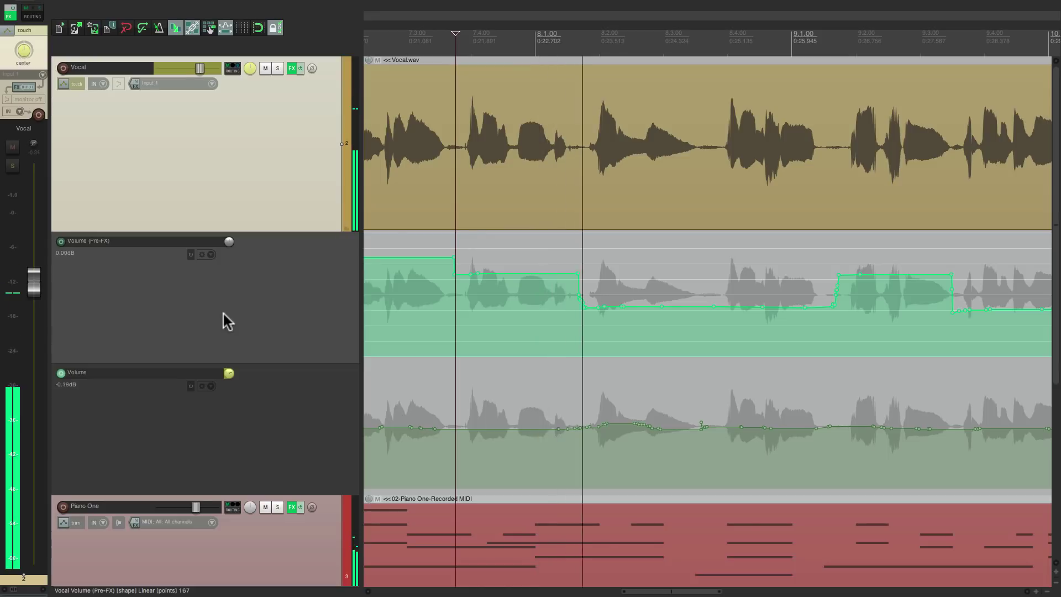